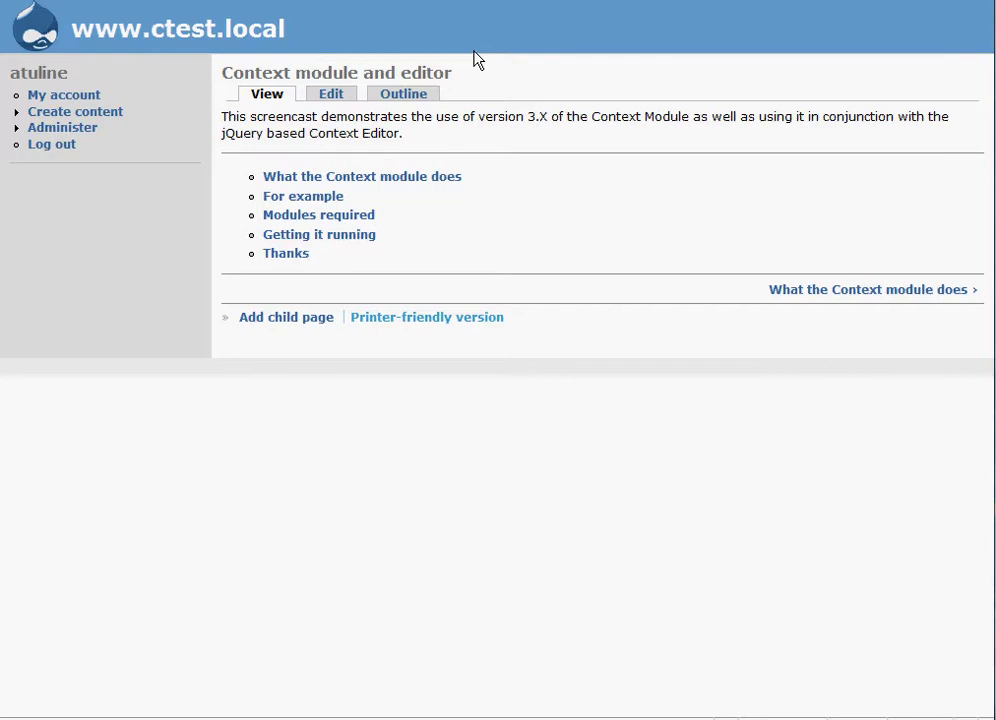
Open the tutorial book's 'What the Context module does' page, then its 'For example' page.
click(384, 178)
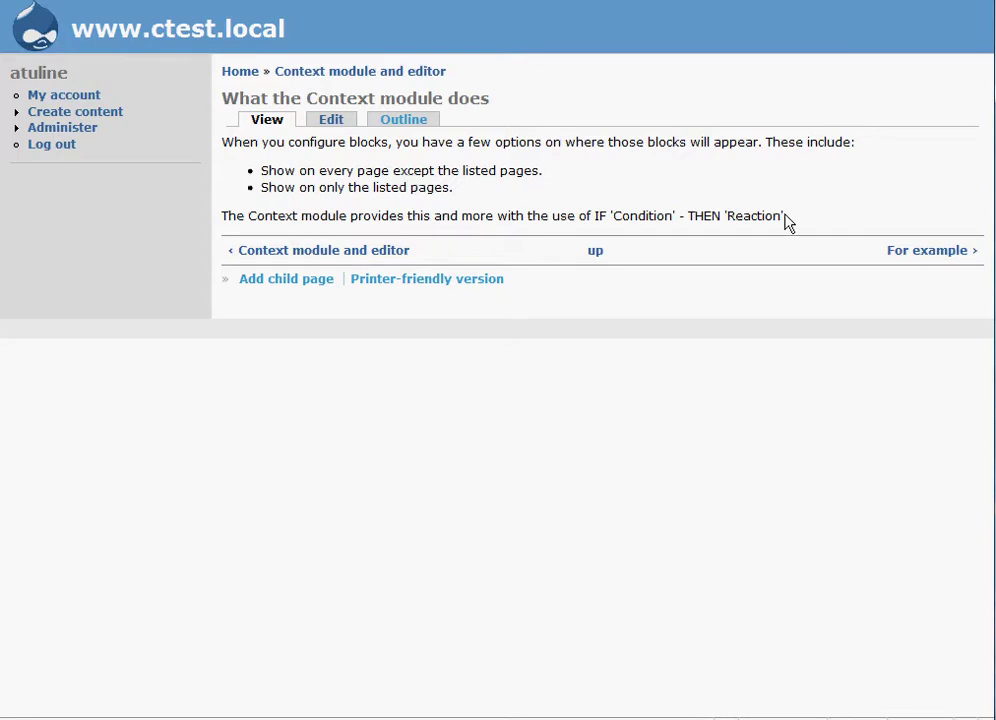
click(915, 252)
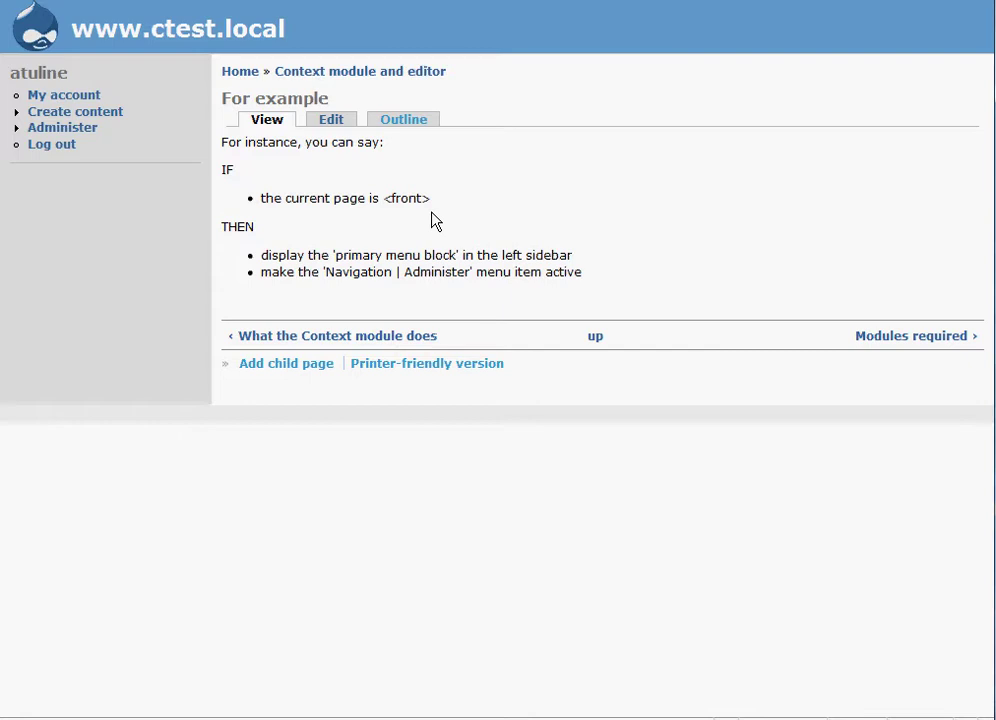
Advance from the Modules required page to the Getting it running page.
click(905, 342)
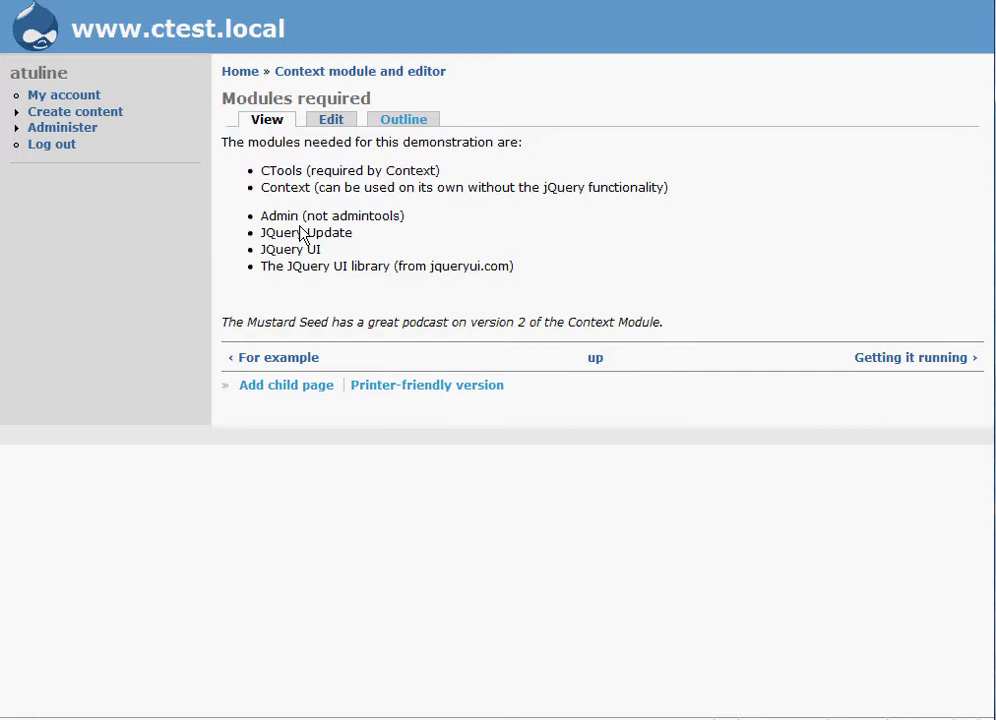
click(893, 362)
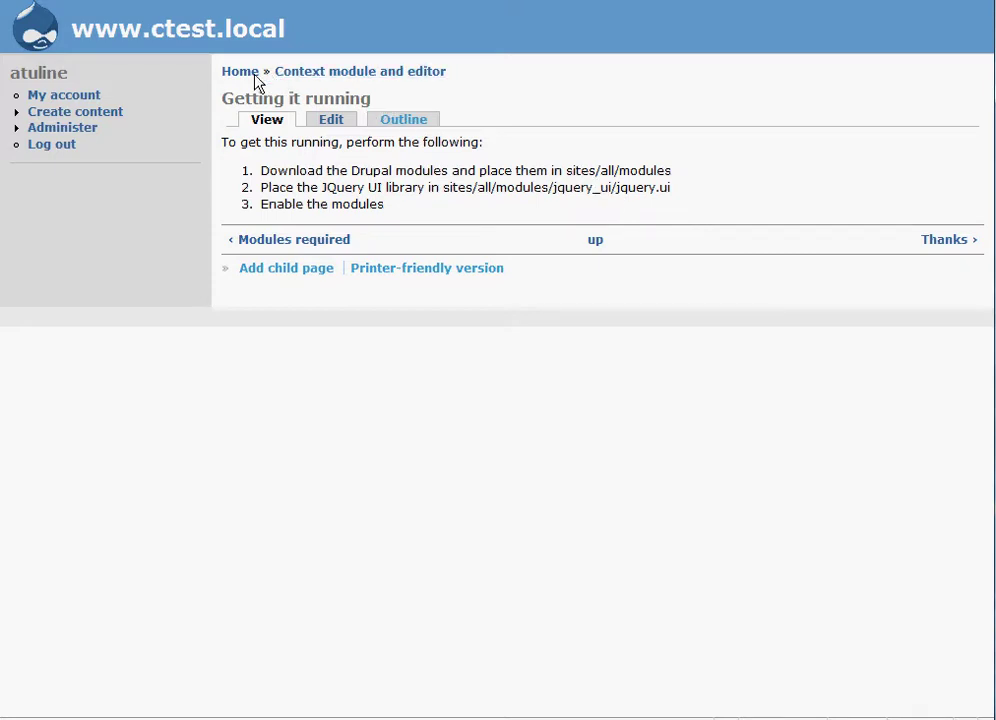
Enable the Chaos tools module on the Modules page and save the configuration.
click(80, 128)
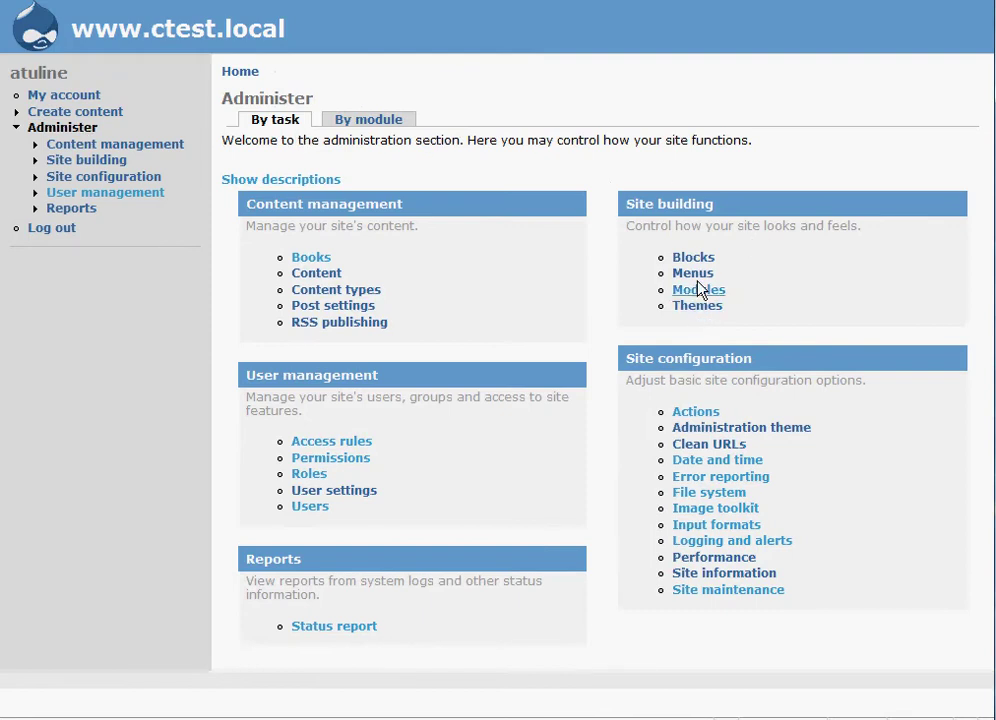
click(698, 292)
scroll(503, 235, down, 3)
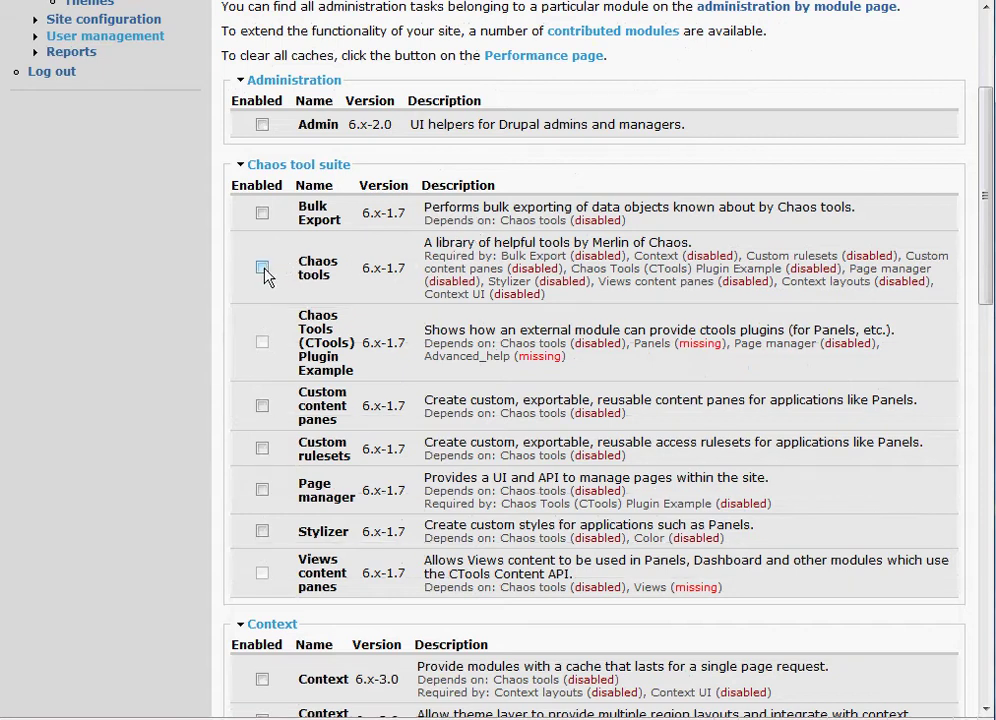
scroll(230, 420, down, 15)
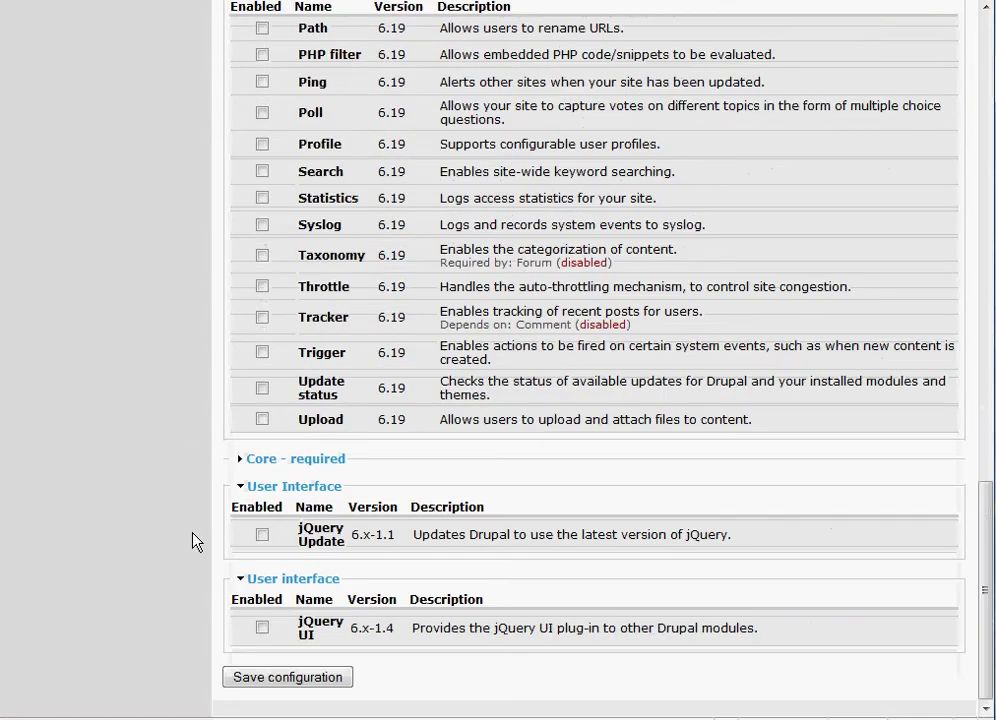
click(289, 678)
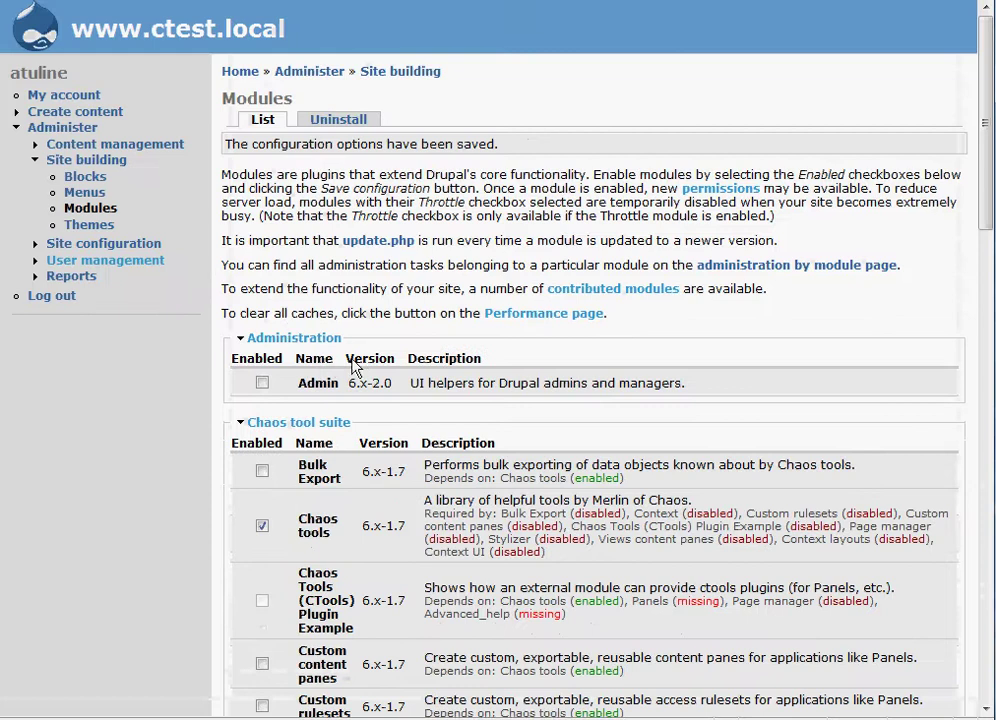
Enable the Context and Context UI modules and save the configuration.
scroll(362, 368, down, 2)
scroll(362, 368, down, 5)
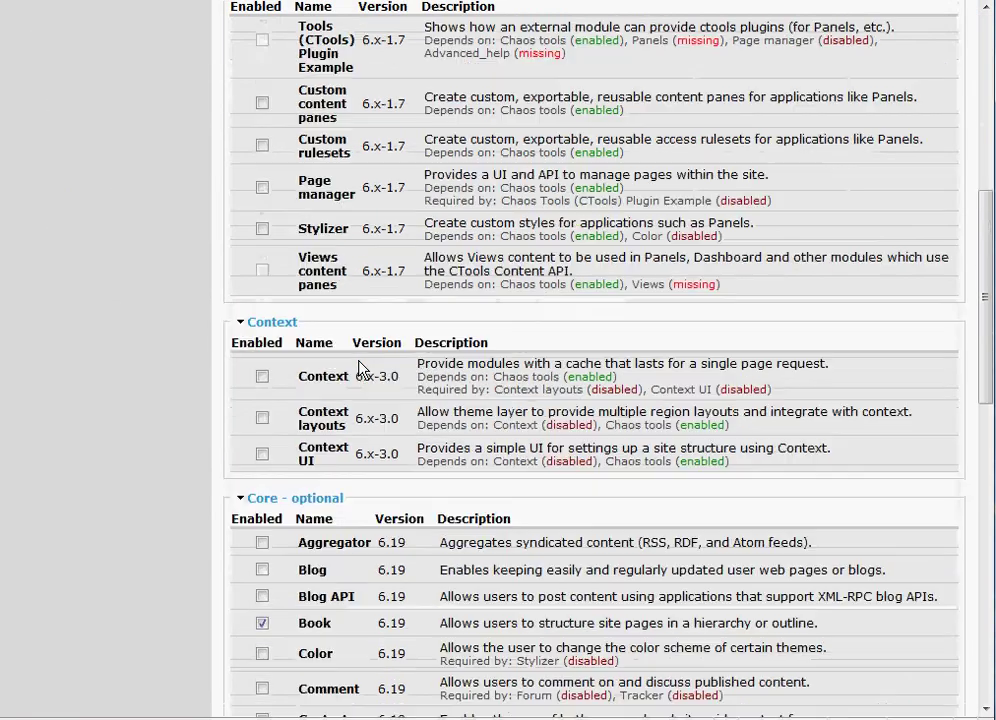
click(262, 377)
click(262, 453)
scroll(165, 450, down, 10)
click(262, 680)
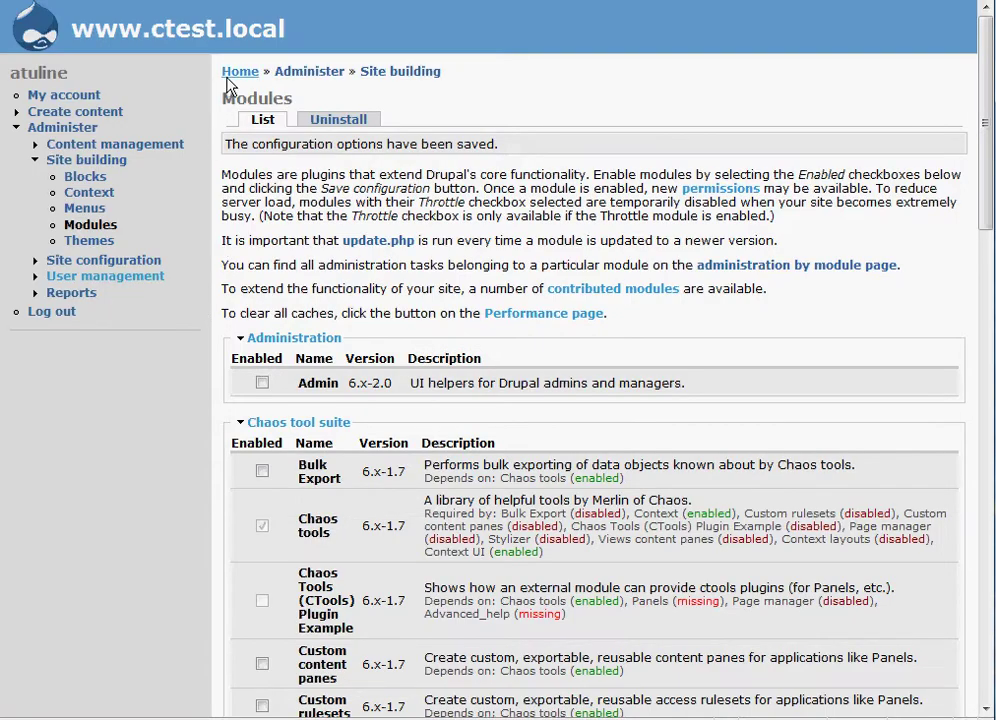
Go to Administer > Context and start adding a new context.
click(236, 75)
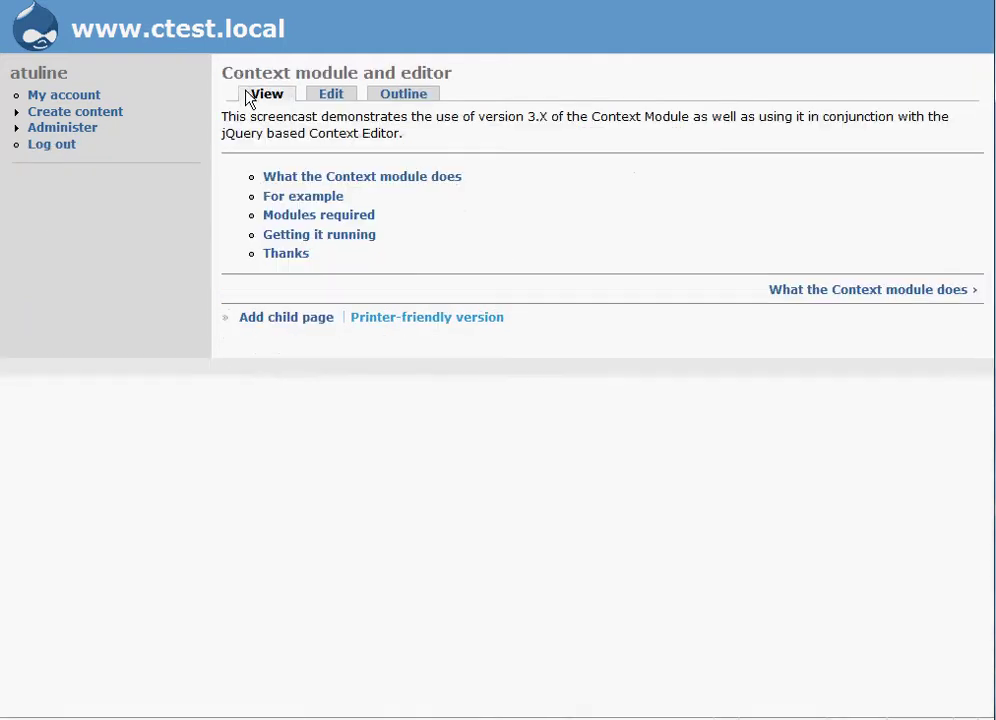
click(88, 128)
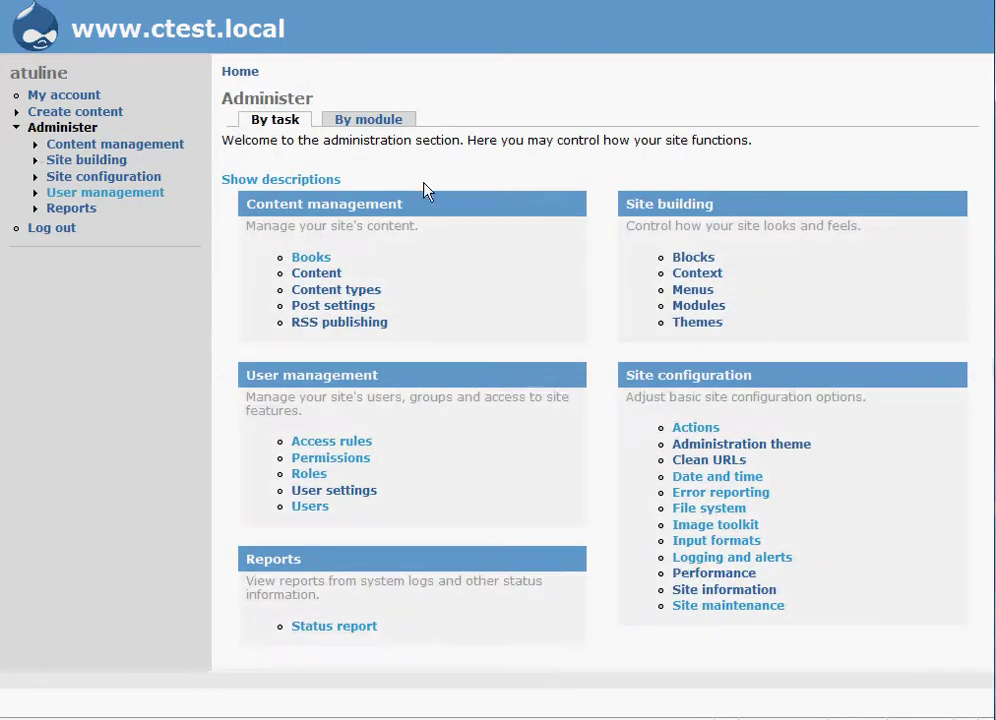
click(703, 276)
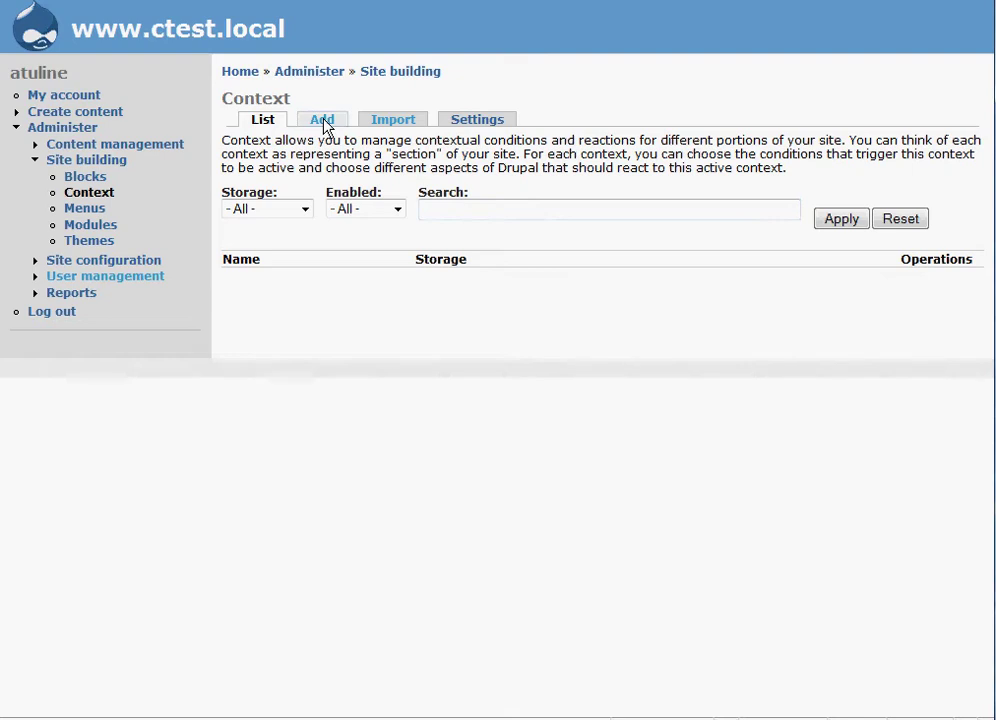
click(323, 121)
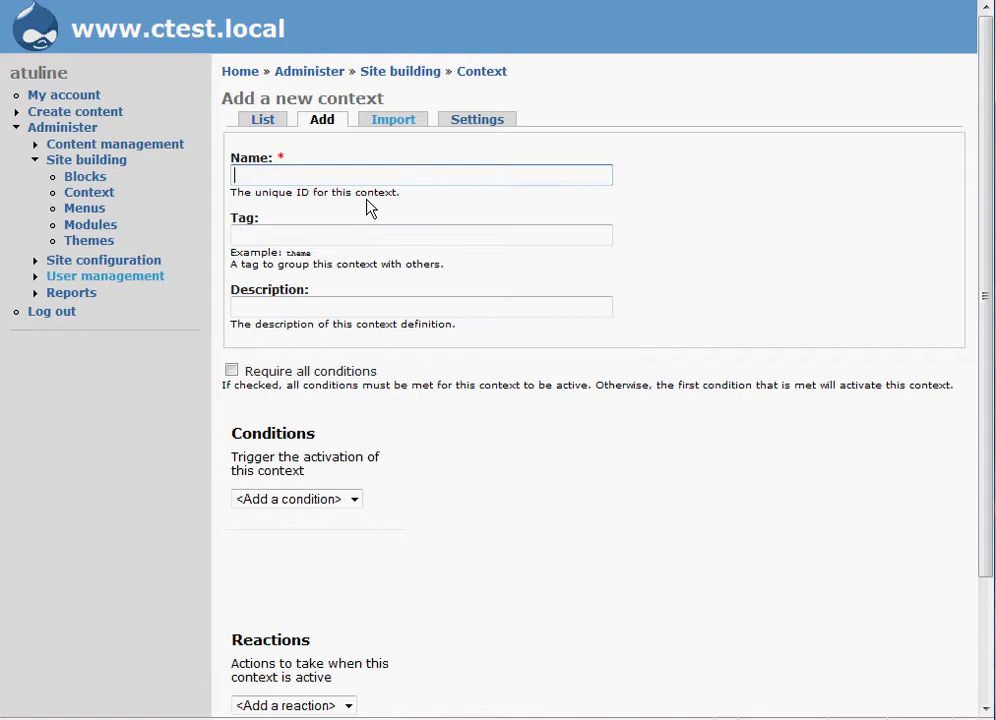
Fill in name 'front', tag 'front' and description 'front page'.
text(fr)
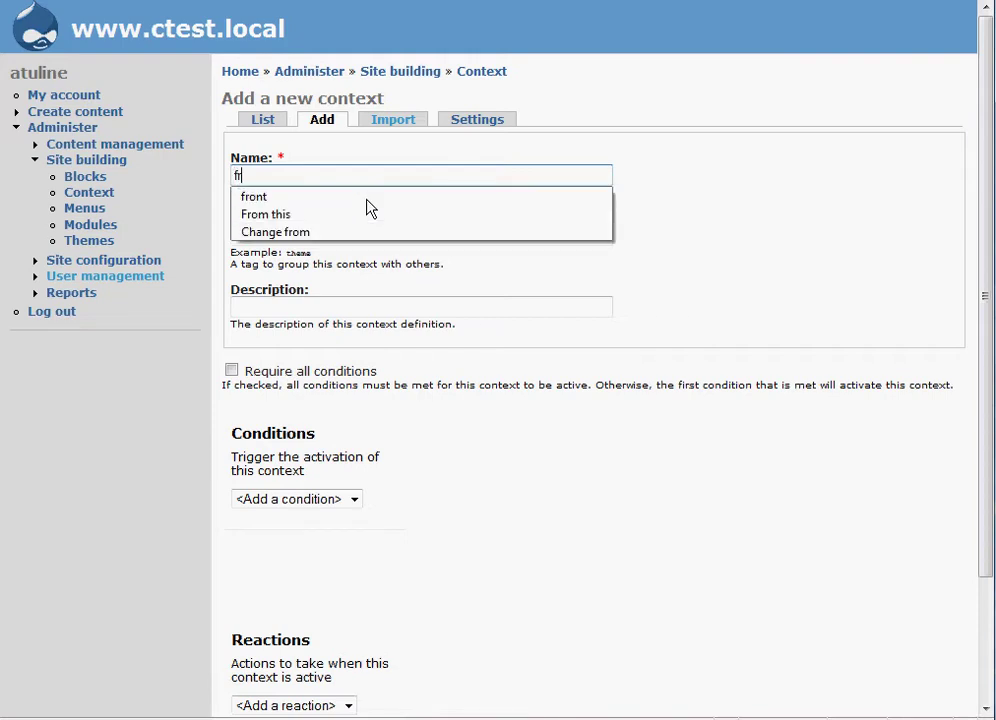
text(ont)
key(Tab)
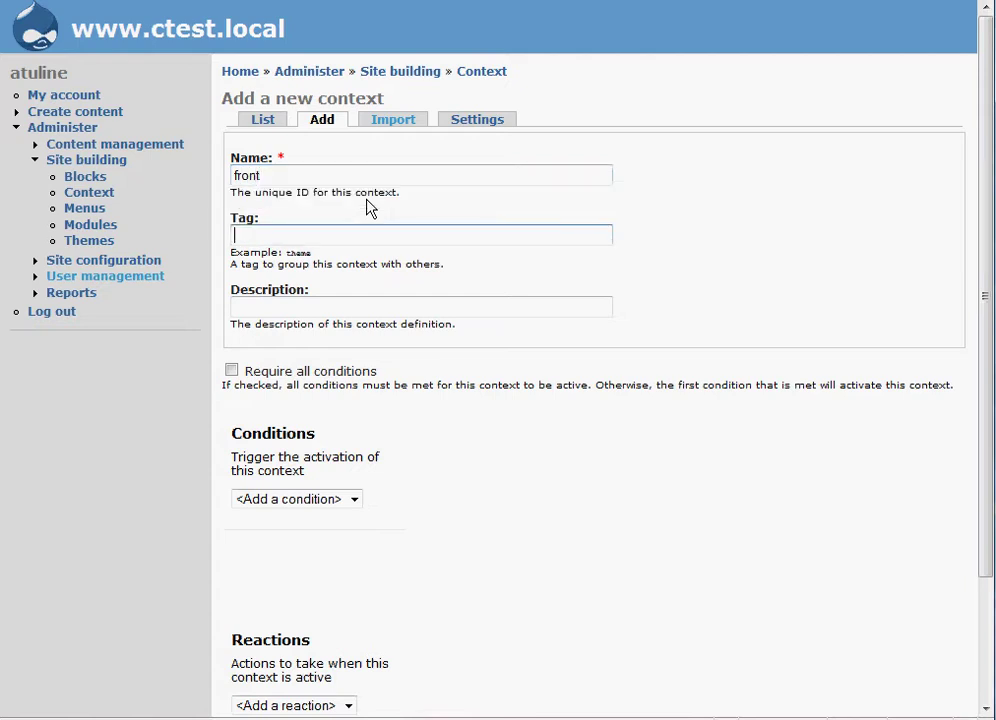
click(332, 313)
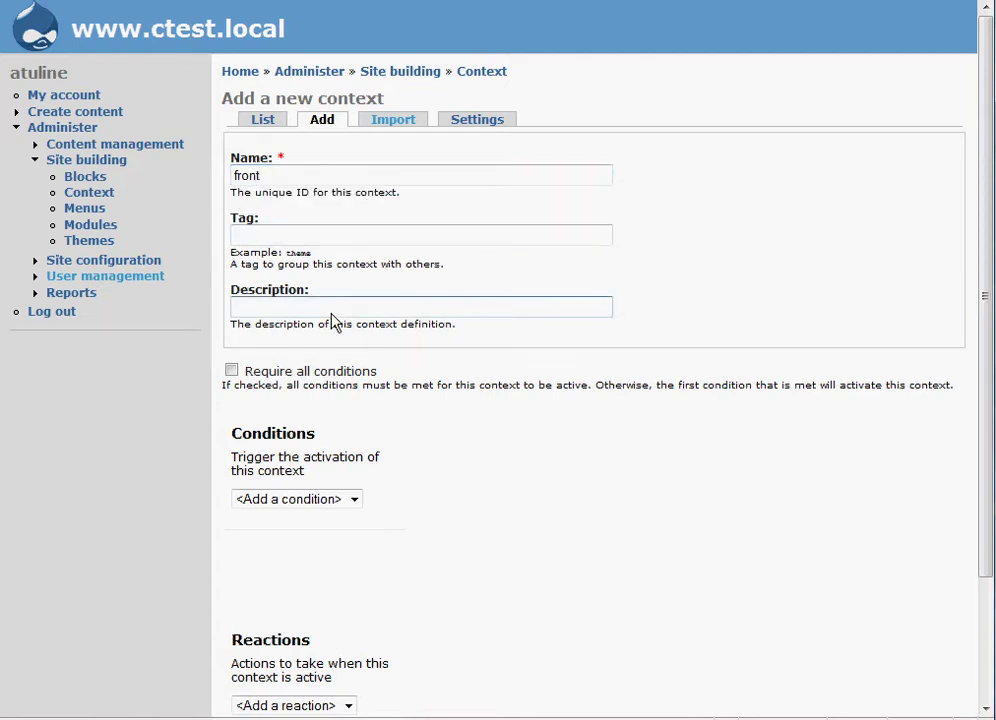
text(front)
click(261, 238)
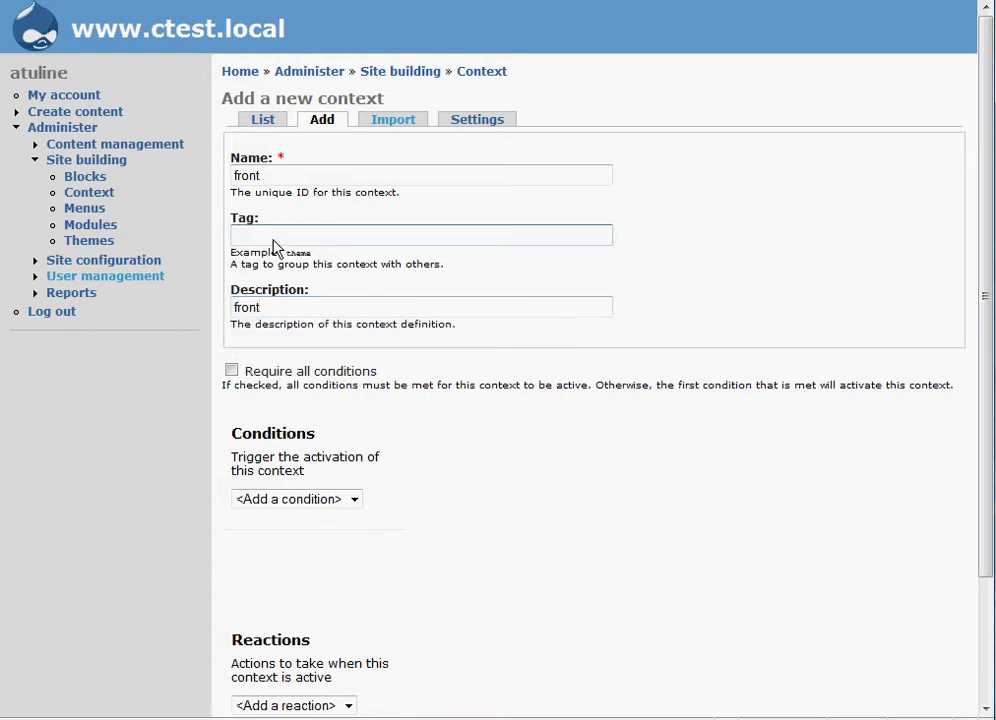
text(front)
key(Down)
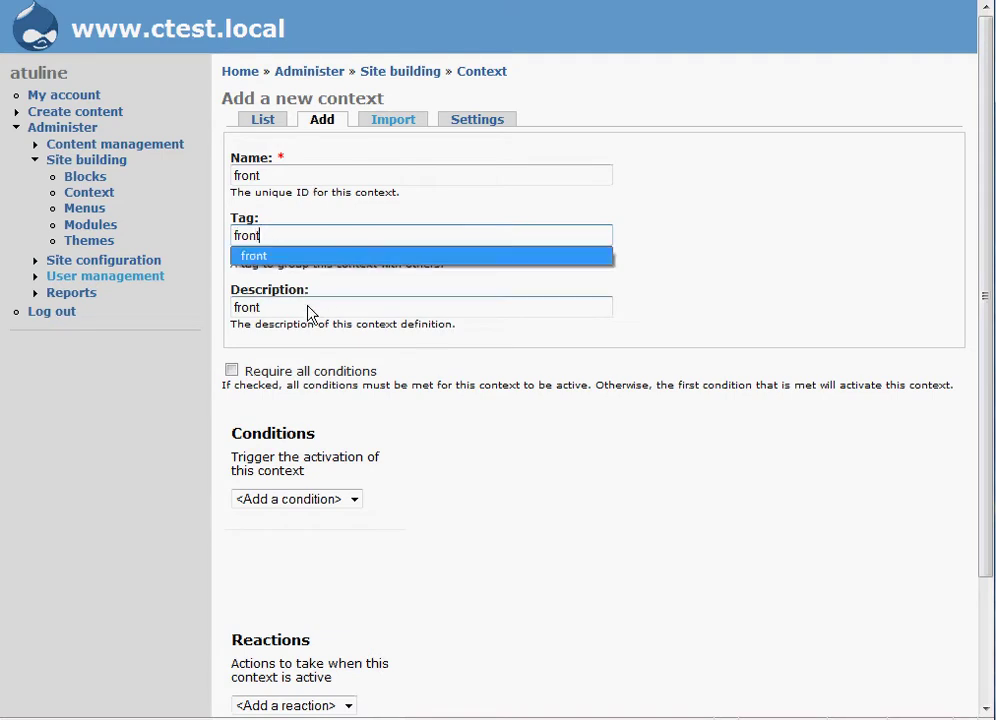
click(304, 312)
text(pa)
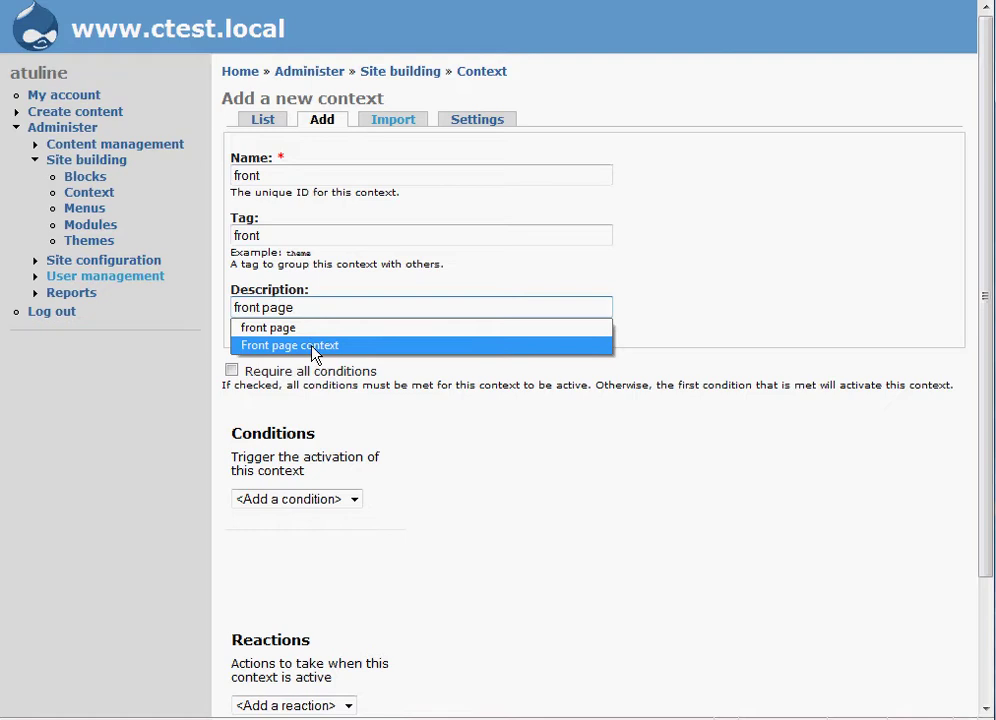
text(ge)
scroll(422, 405, down, 3)
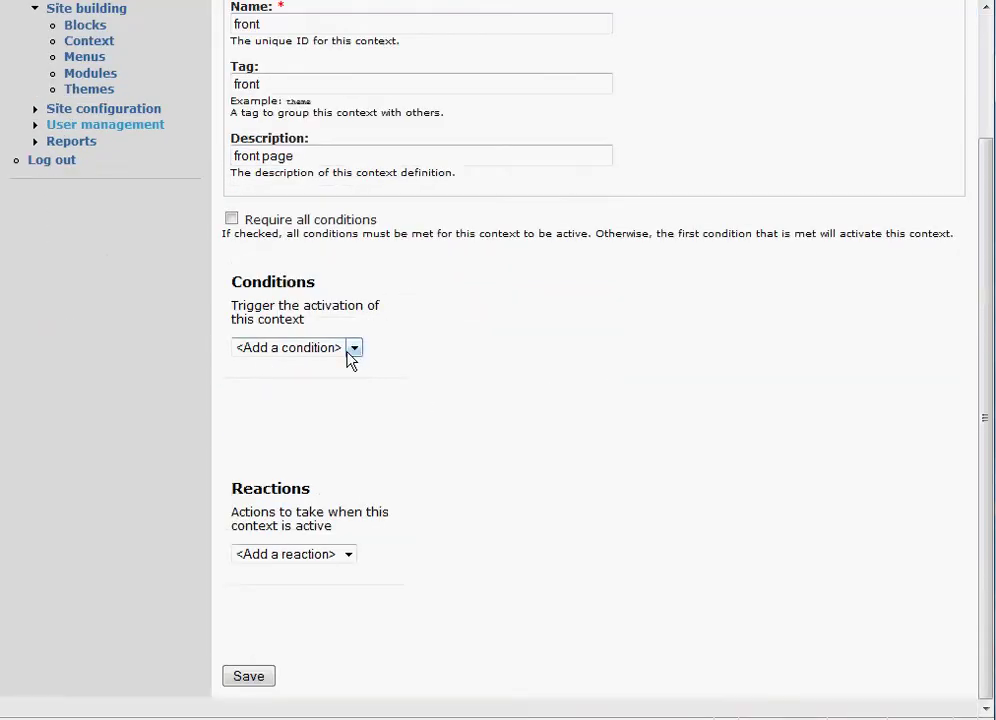
Add a Path condition matching '<front>' to the context.
click(355, 349)
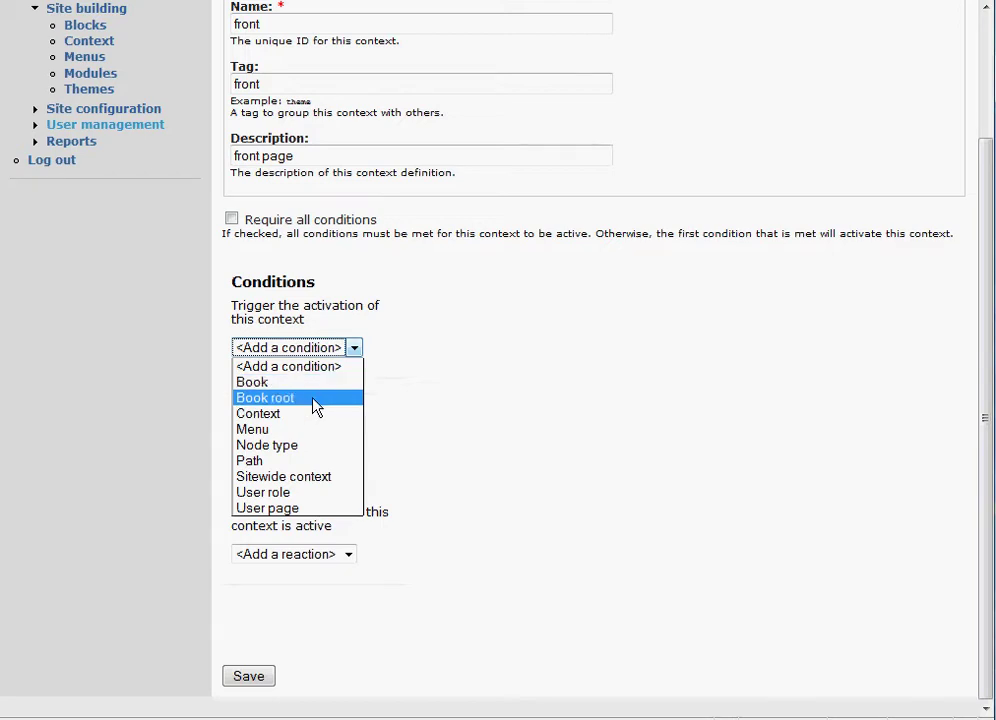
click(273, 465)
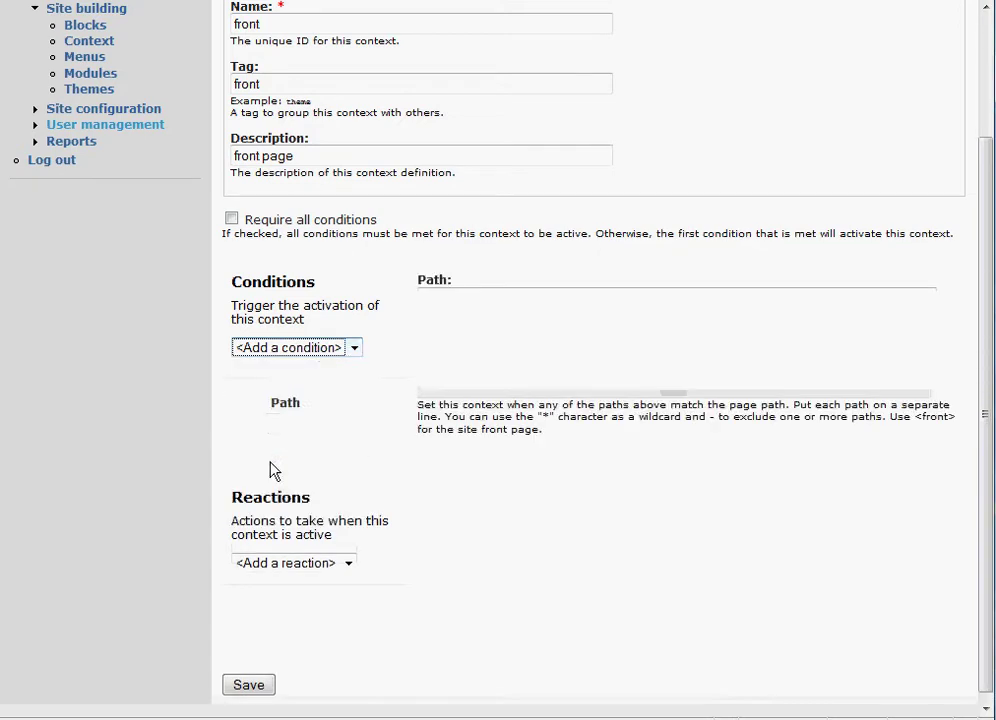
click(464, 340)
text(<front>)
scroll(330, 314, down, 1)
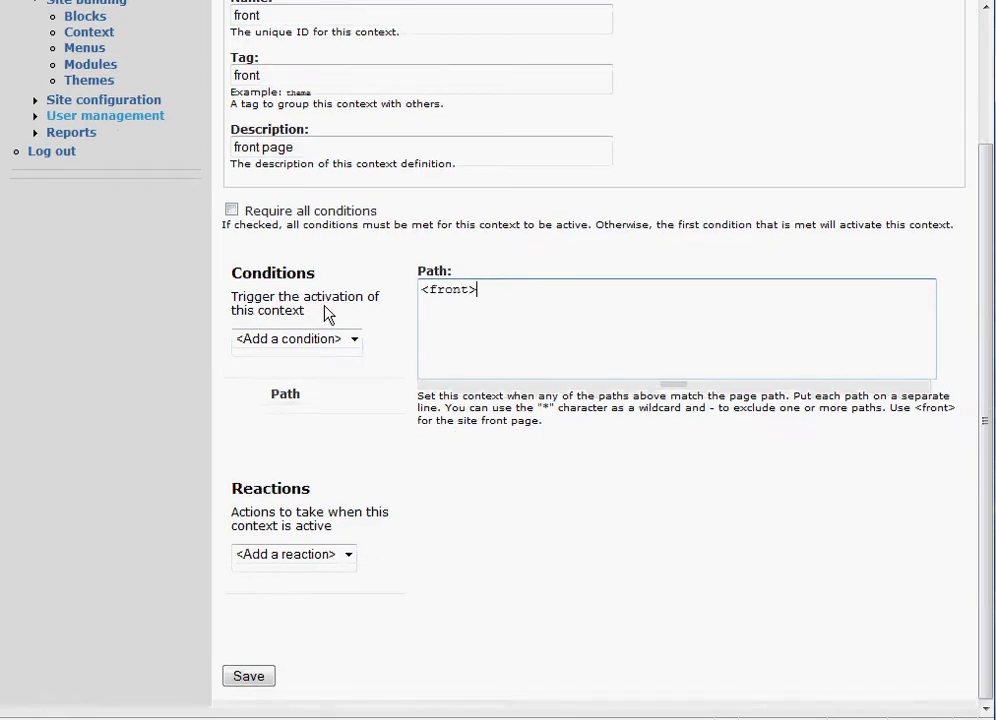
Add a Blocks reaction placing Test block in the left sidebar, and save the context.
click(351, 560)
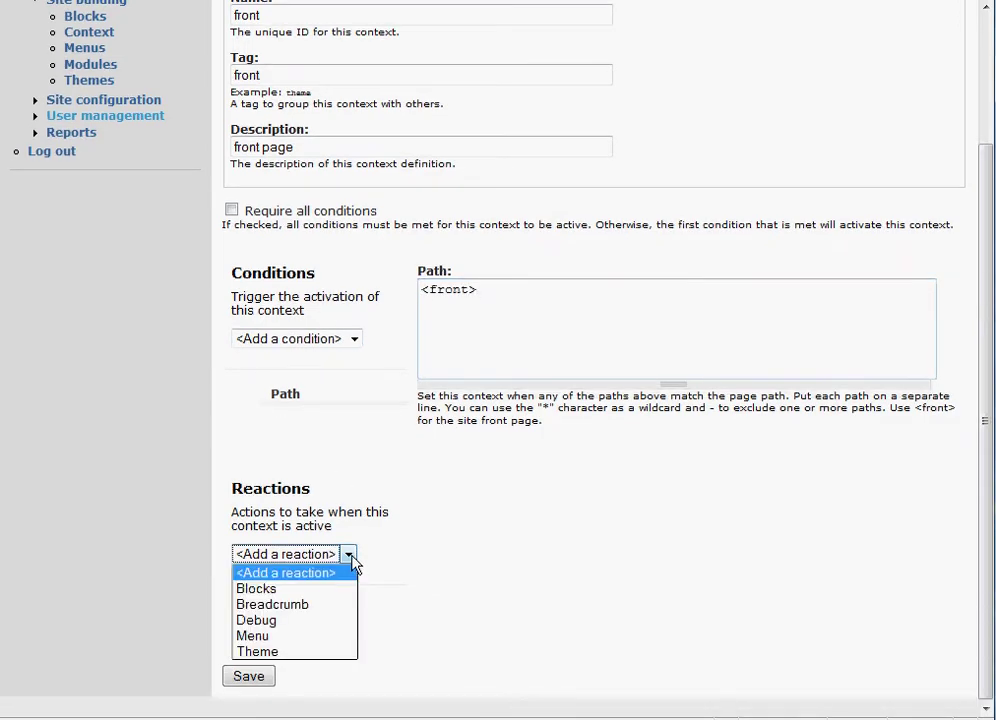
click(283, 590)
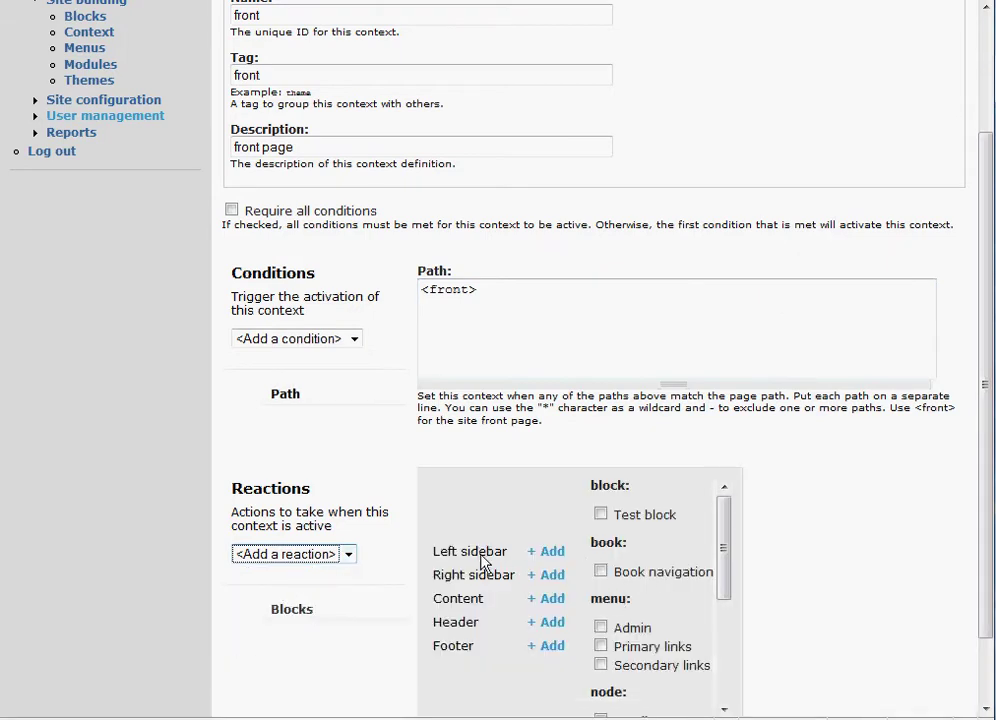
click(540, 555)
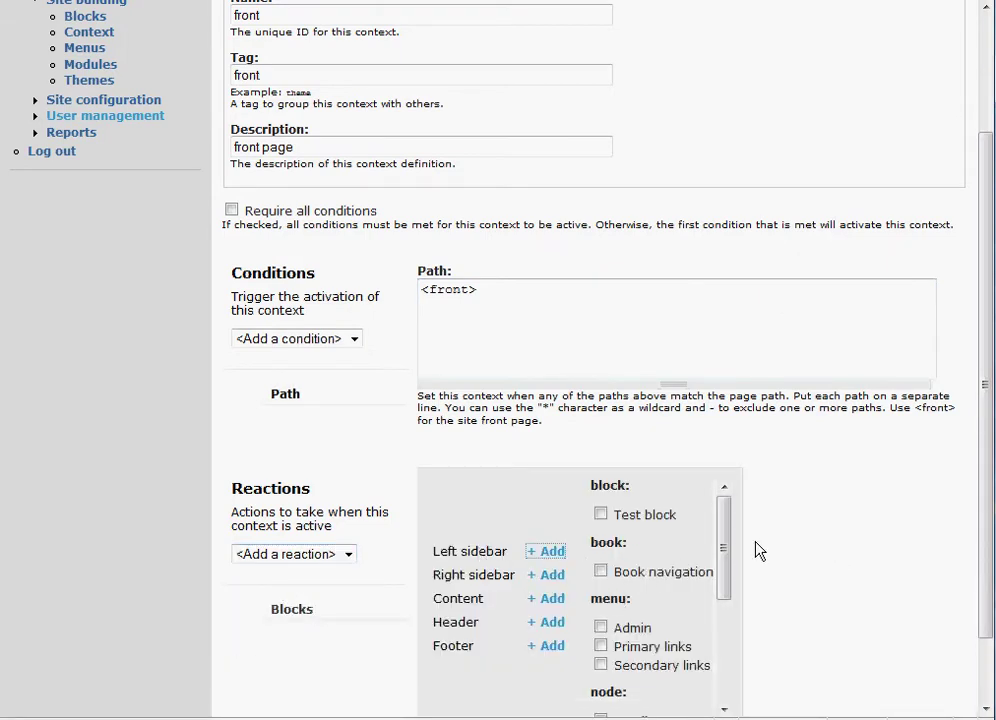
scroll(987, 502, down, 2)
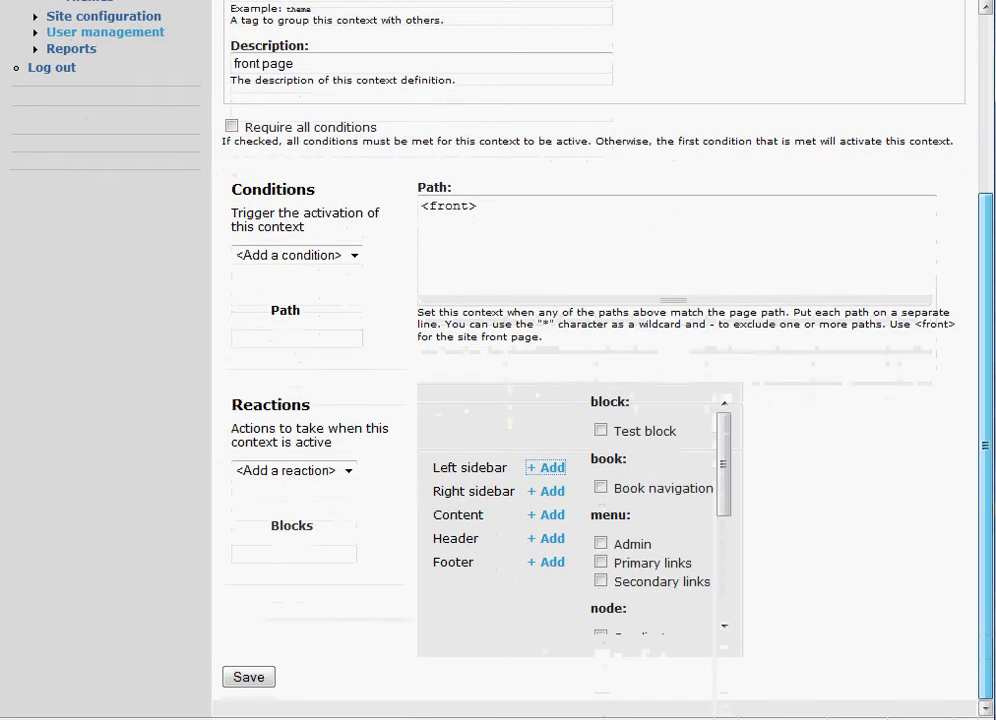
click(600, 432)
click(548, 468)
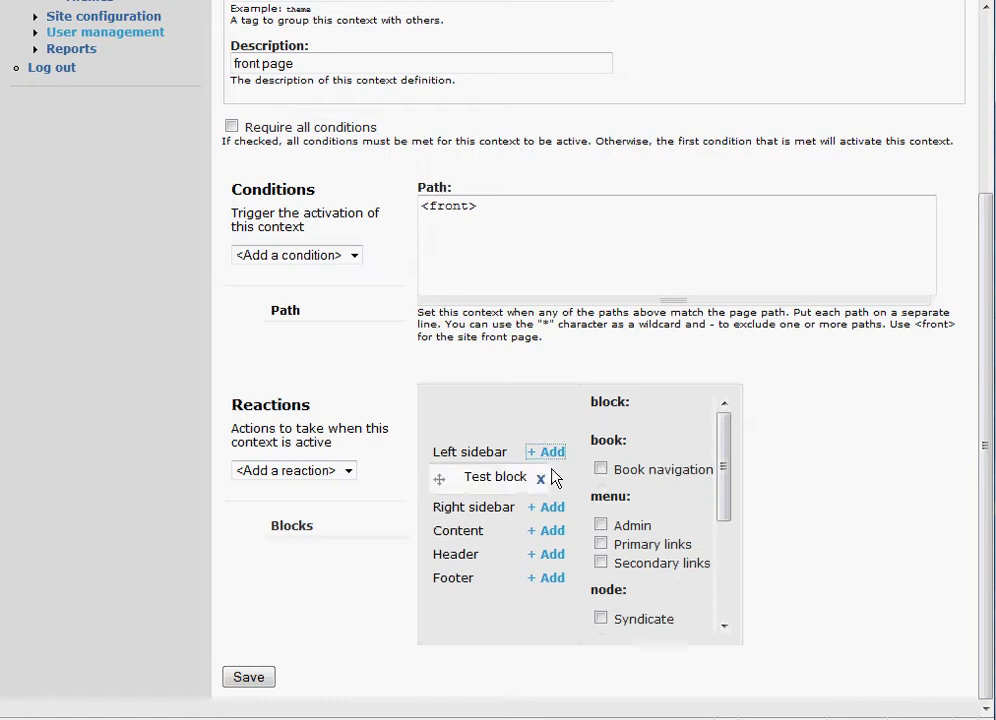
click(257, 680)
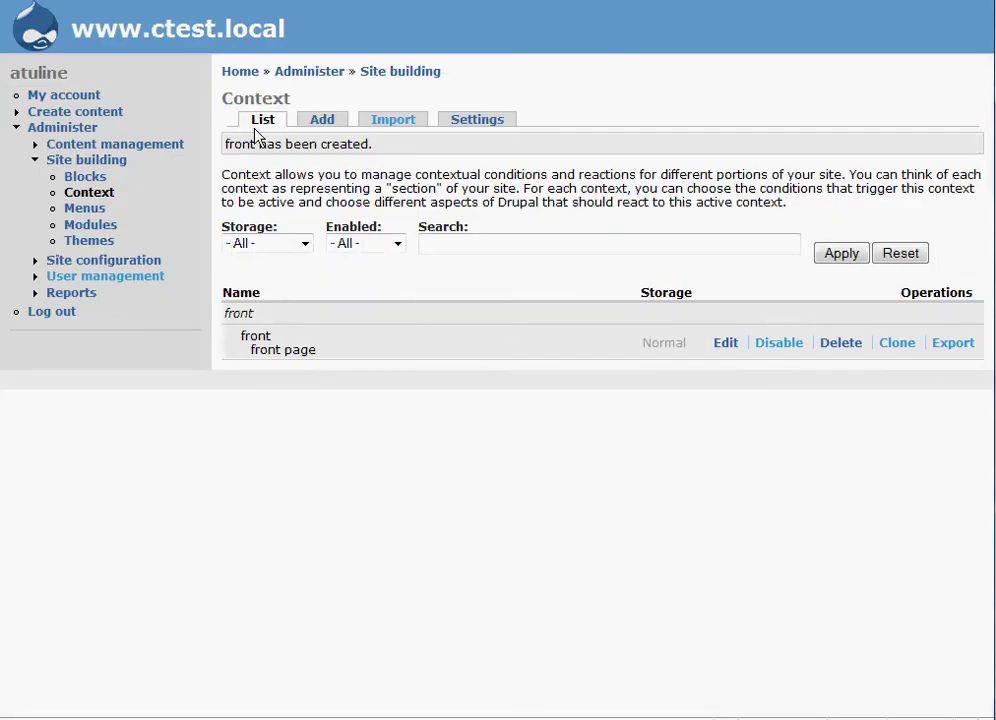
View the front page, which shows 'This is a test block.' in the left sidebar.
click(240, 72)
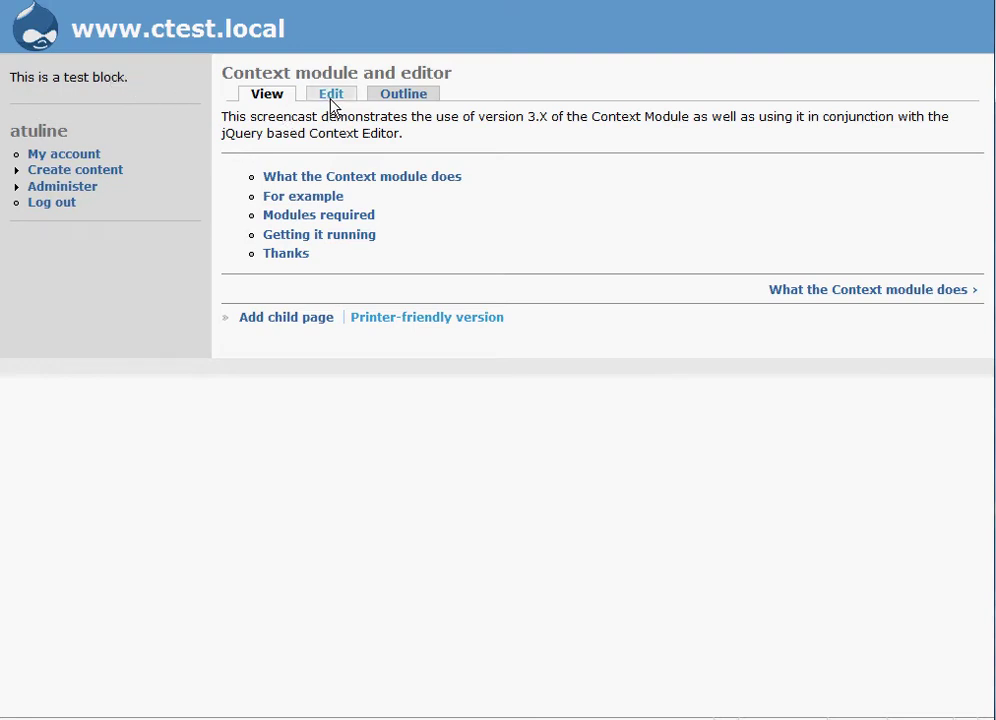
Add a Debug reaction to the front context, save it, and check the front page.
click(40, 186)
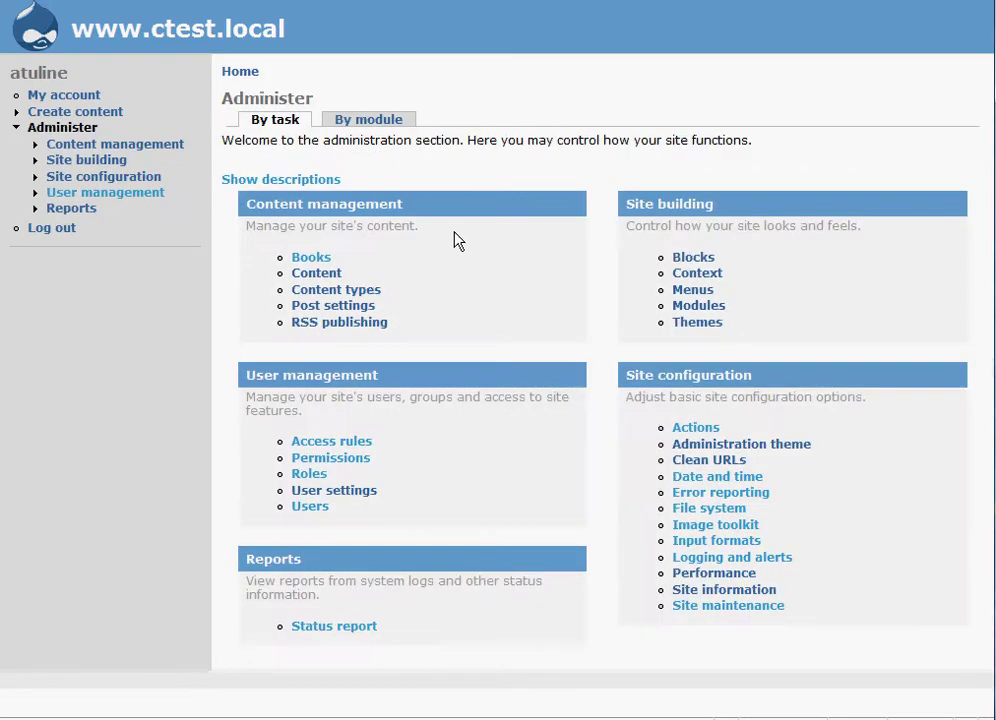
click(693, 279)
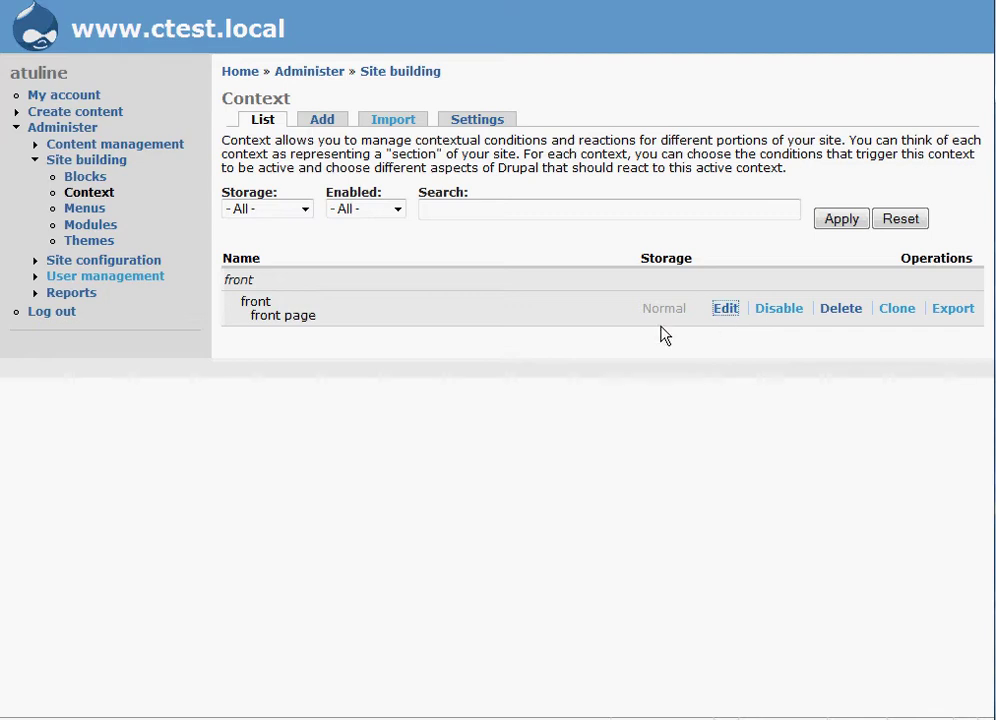
scroll(578, 351, down, 3)
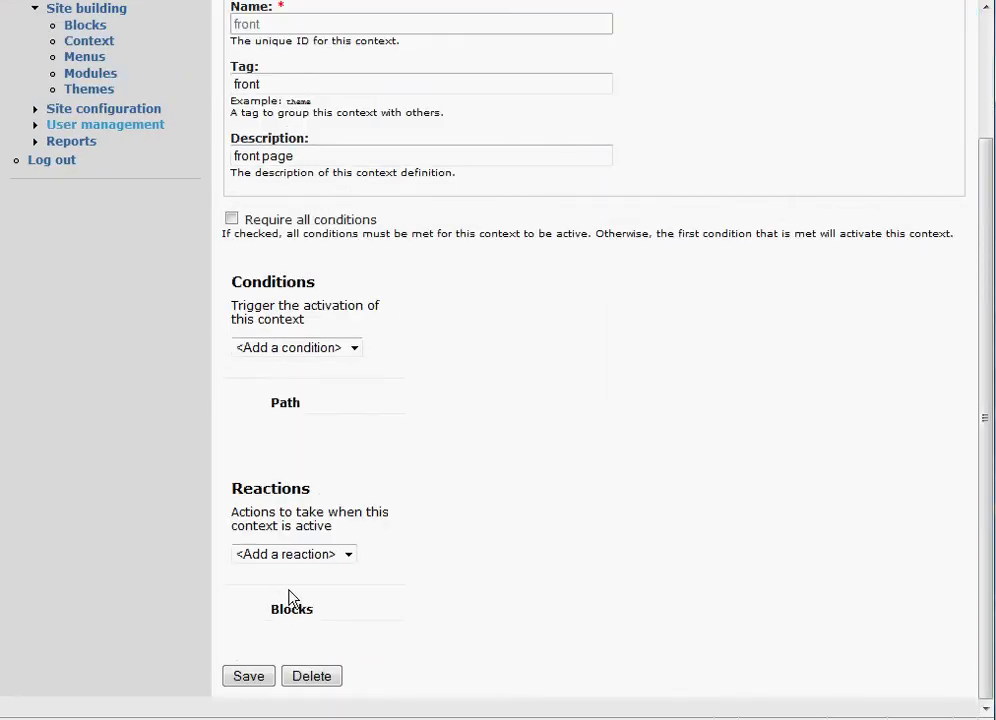
click(350, 556)
click(272, 606)
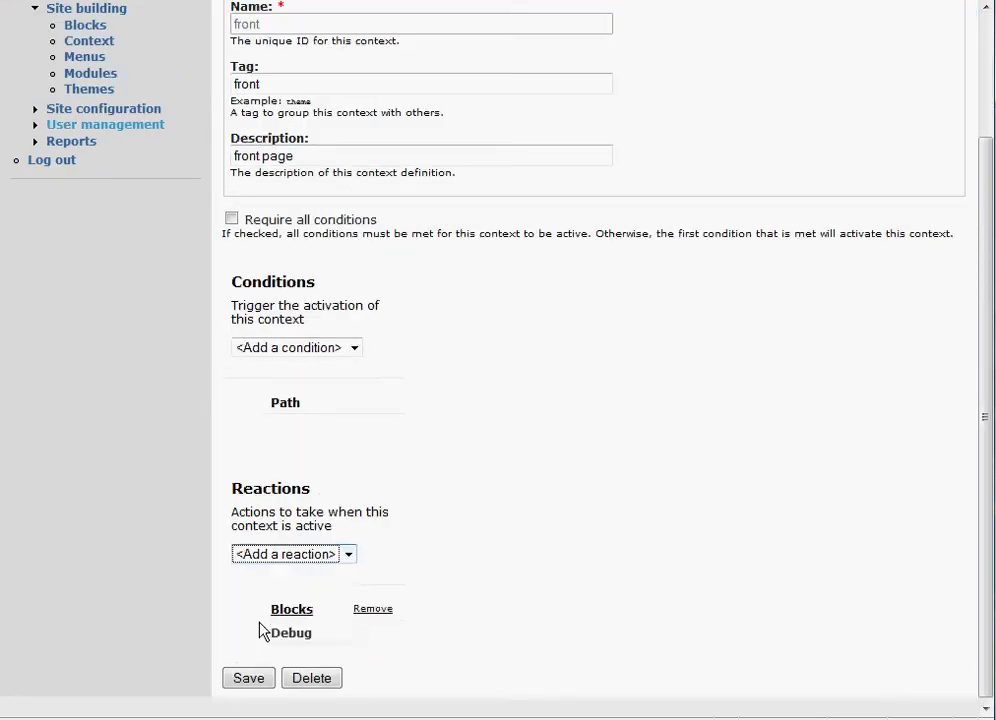
click(256, 679)
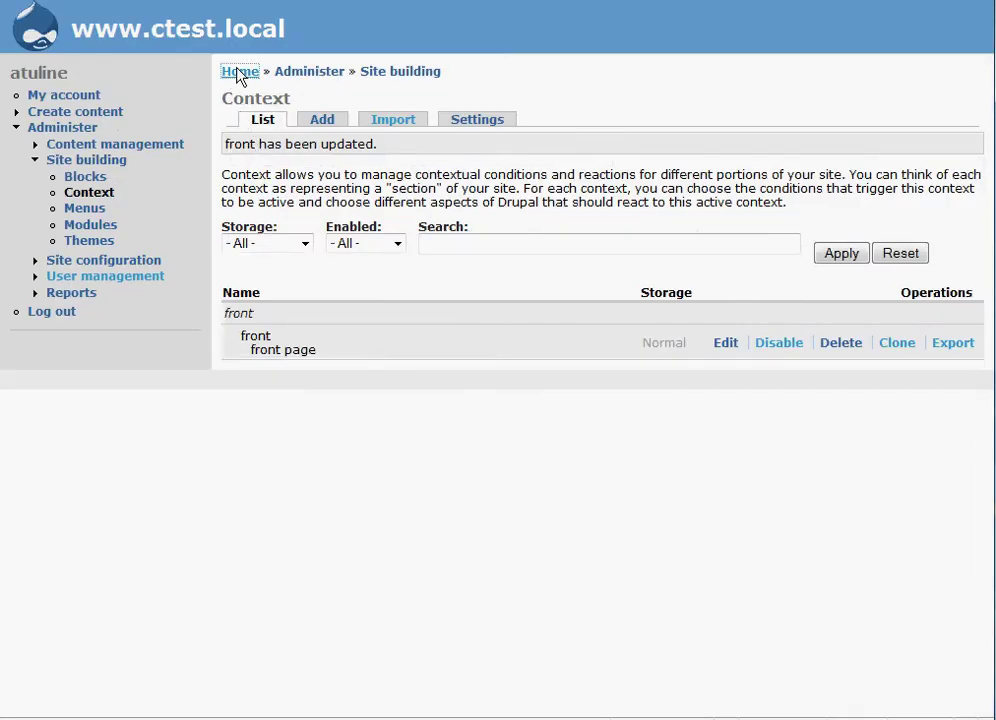
click(239, 73)
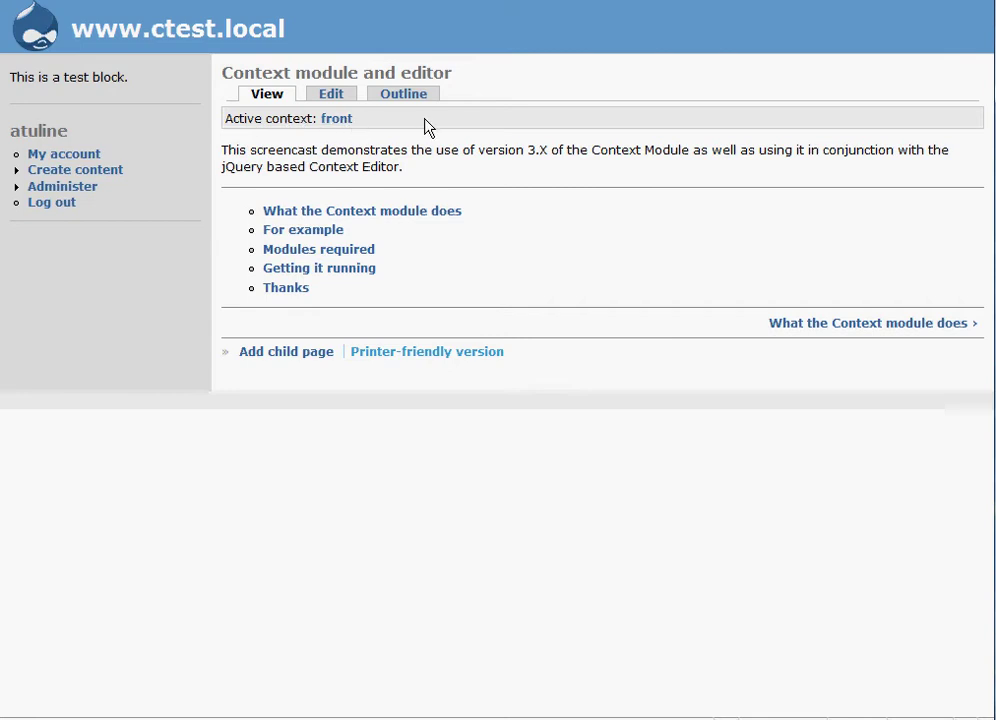
click(336, 120)
Tick the Admin module's Enabled checkbox on the Modules page and save the configuration.
click(70, 189)
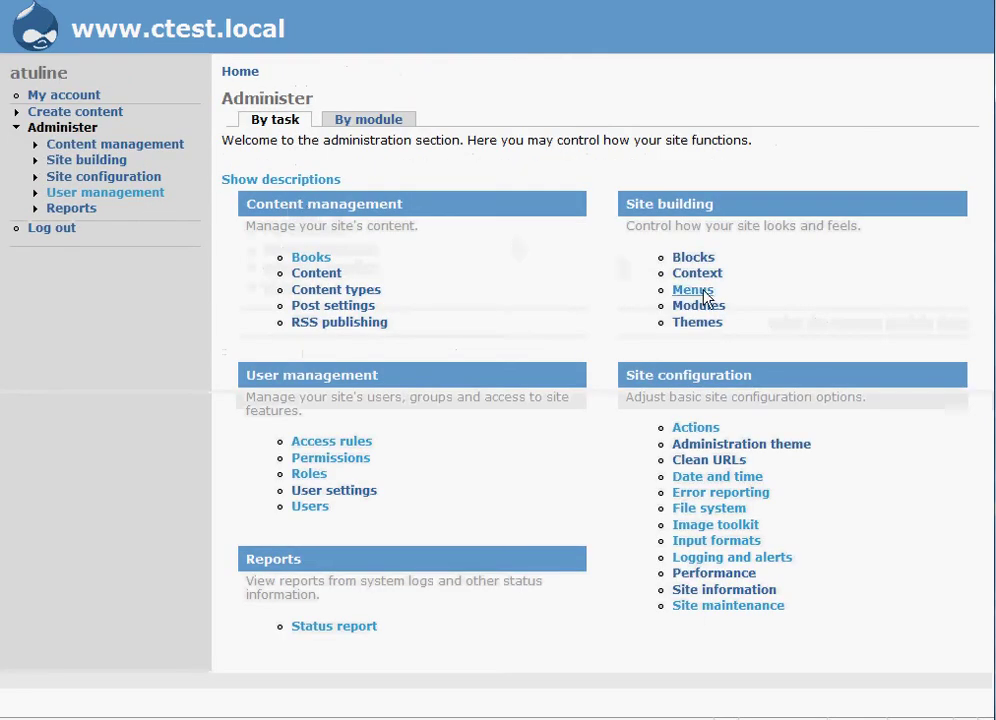
click(700, 306)
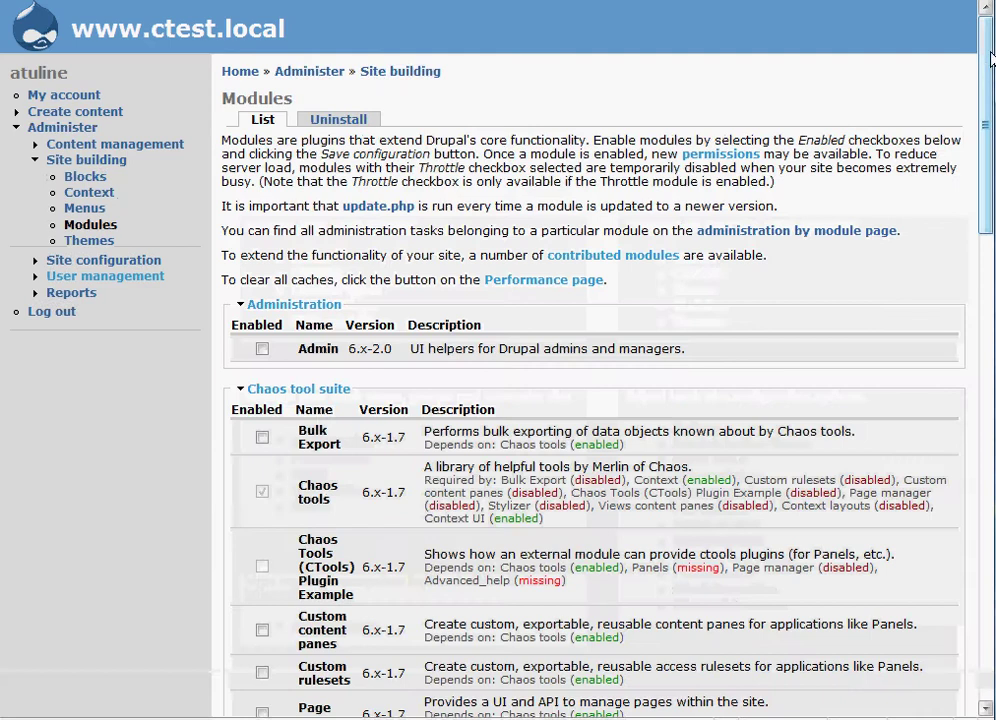
scroll(990, 60, down, 3)
click(262, 176)
scroll(362, 333, down, 10)
click(290, 679)
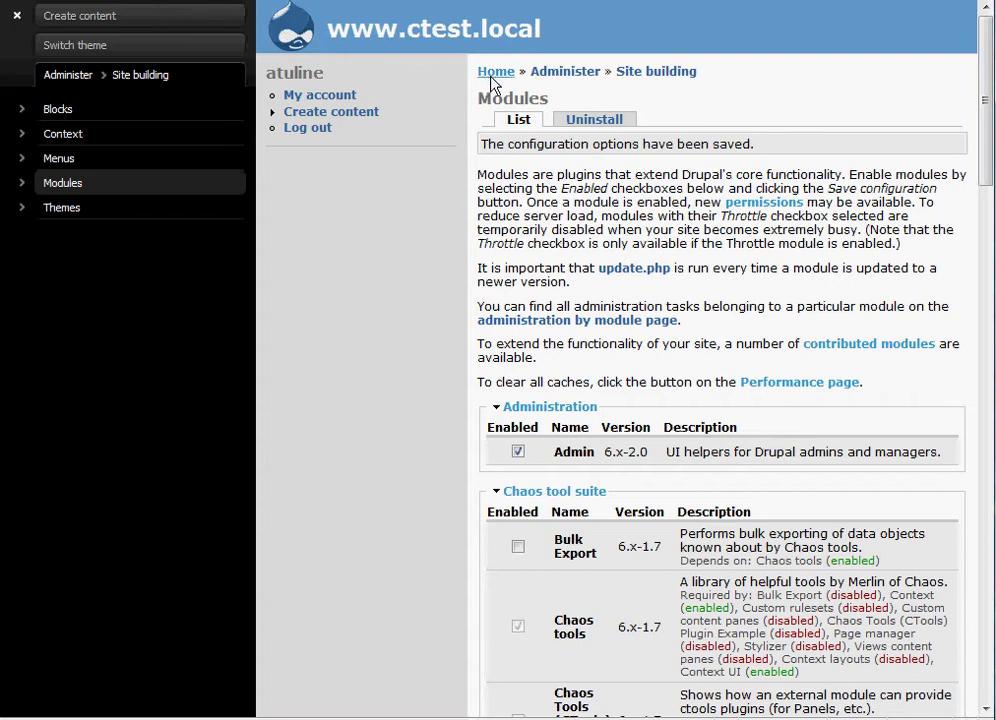
Tick jQuery Update and jQuery UI under User Interface and save the configuration.
click(54, 81)
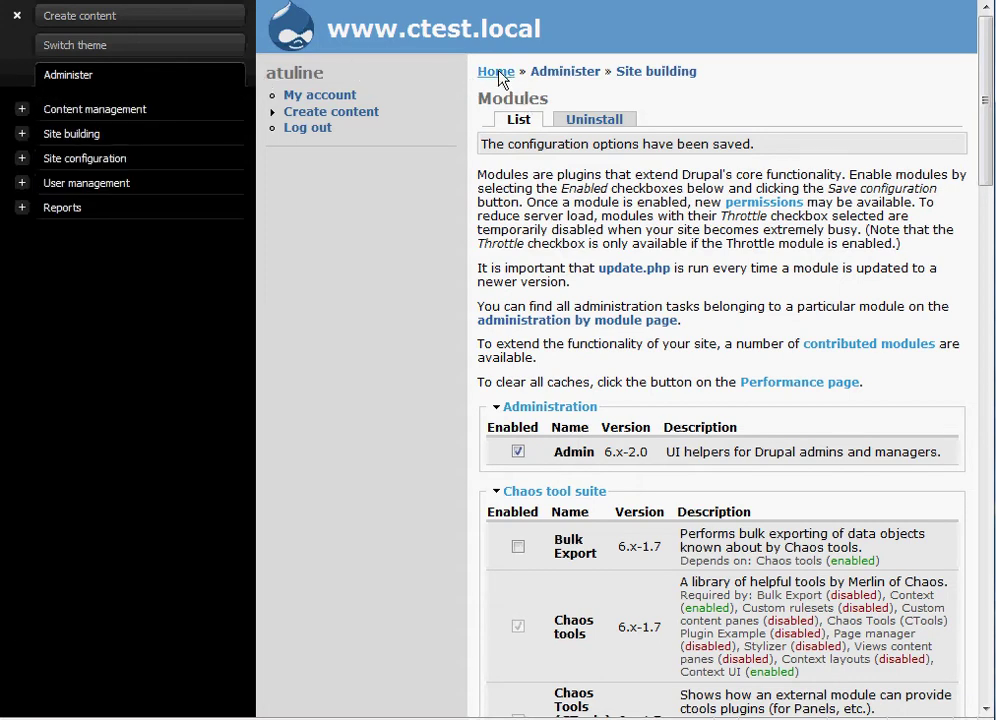
scroll(531, 237, down, 6)
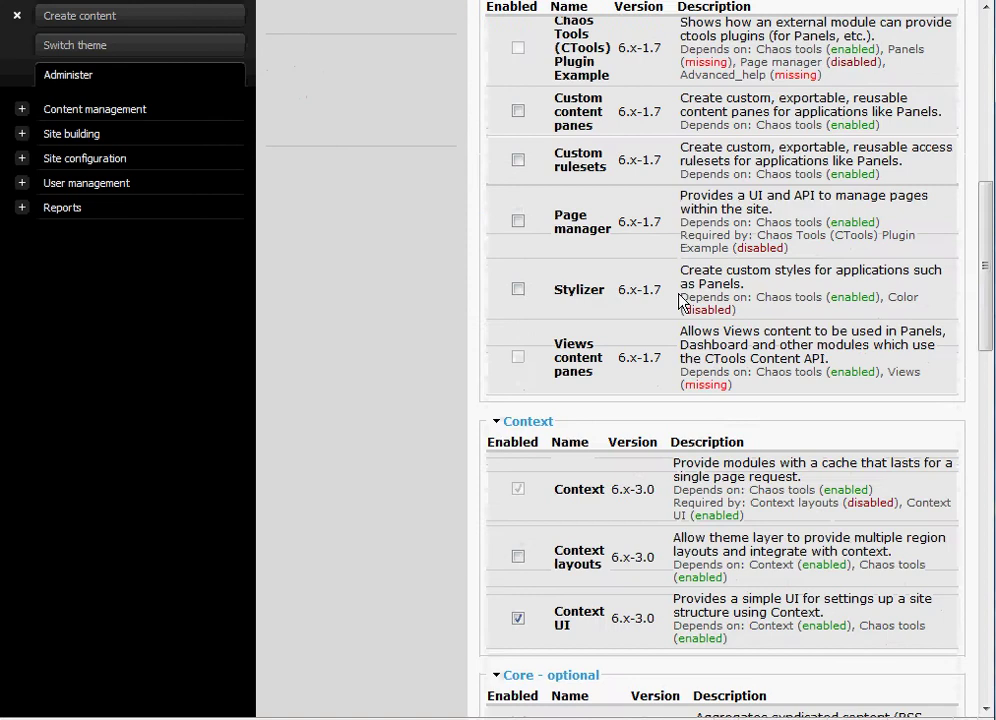
scroll(685, 314, down, 3)
scroll(685, 314, down, 15)
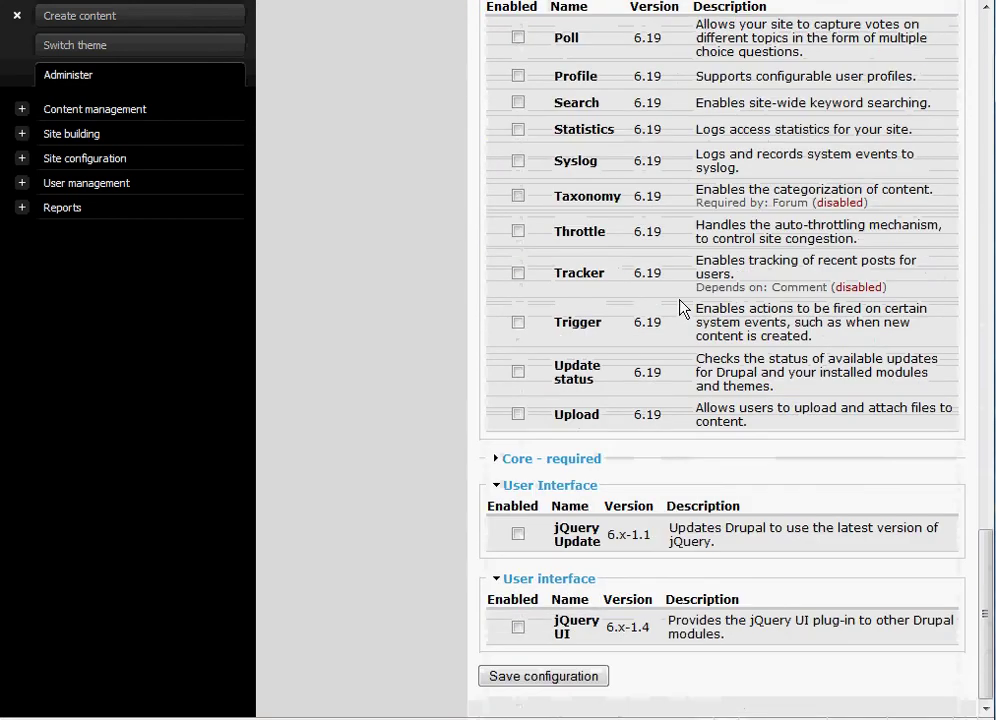
click(518, 535)
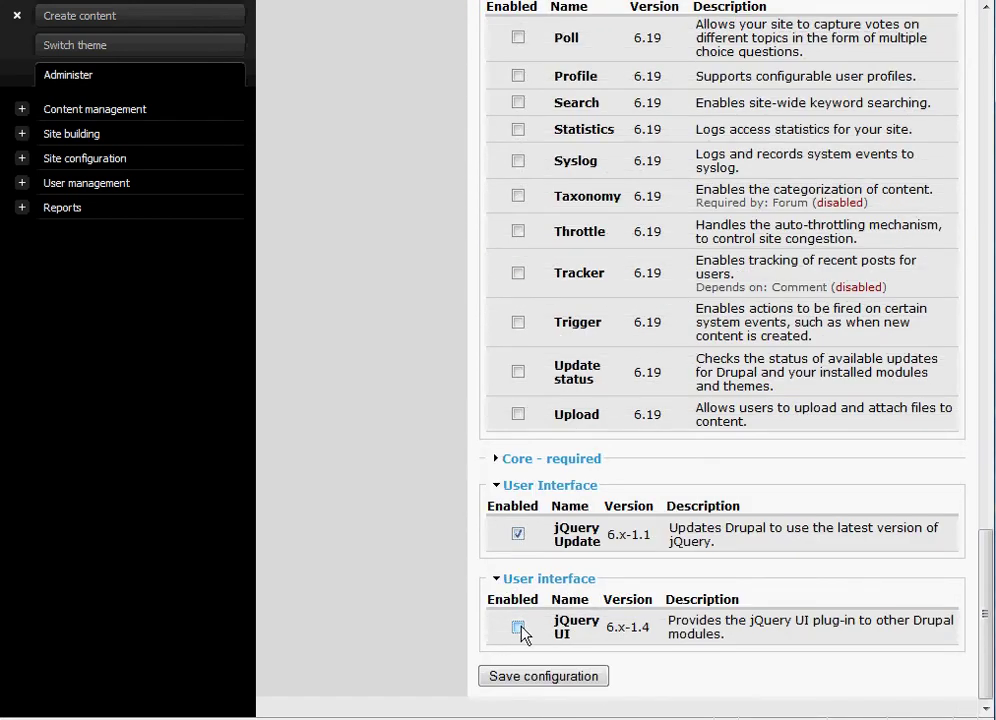
click(518, 627)
click(534, 680)
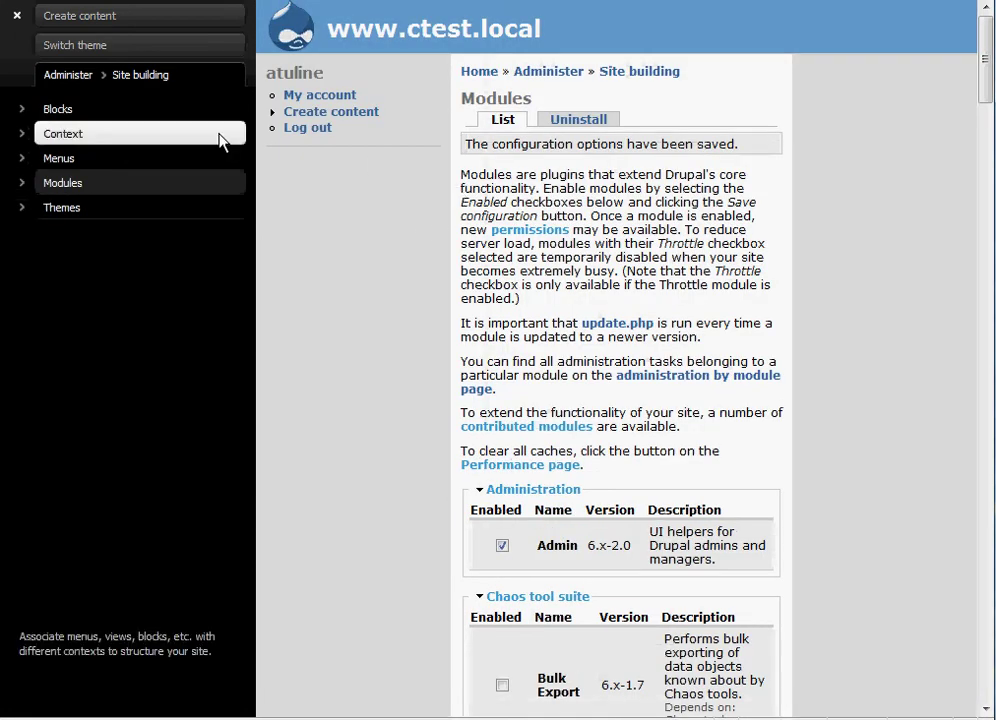
Go back through Administer to the site's front page.
click(72, 80)
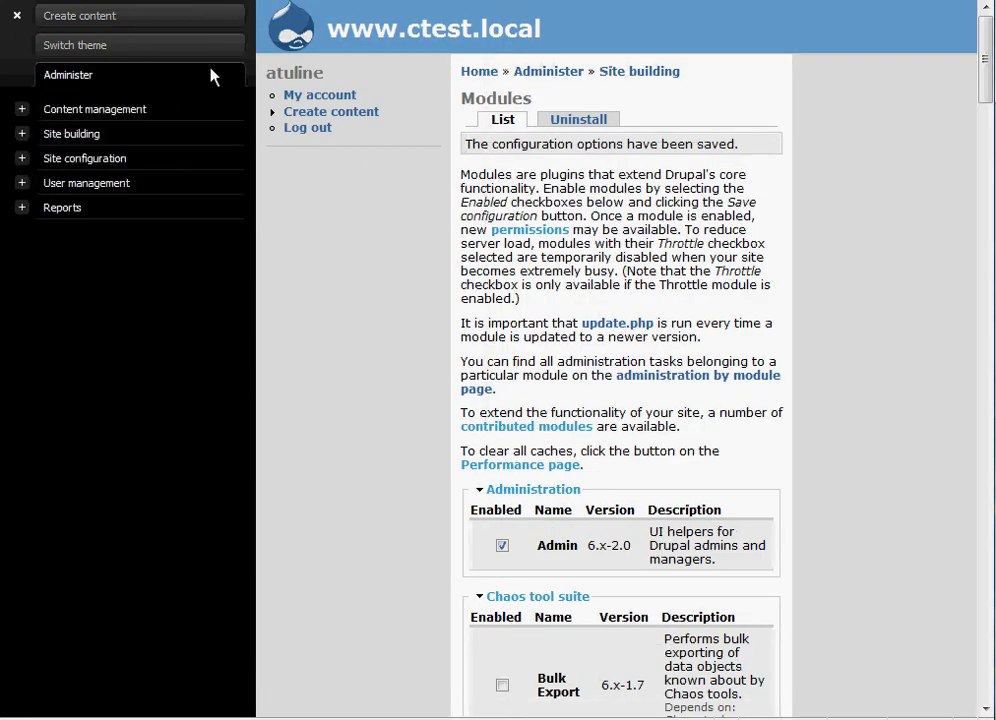
click(476, 78)
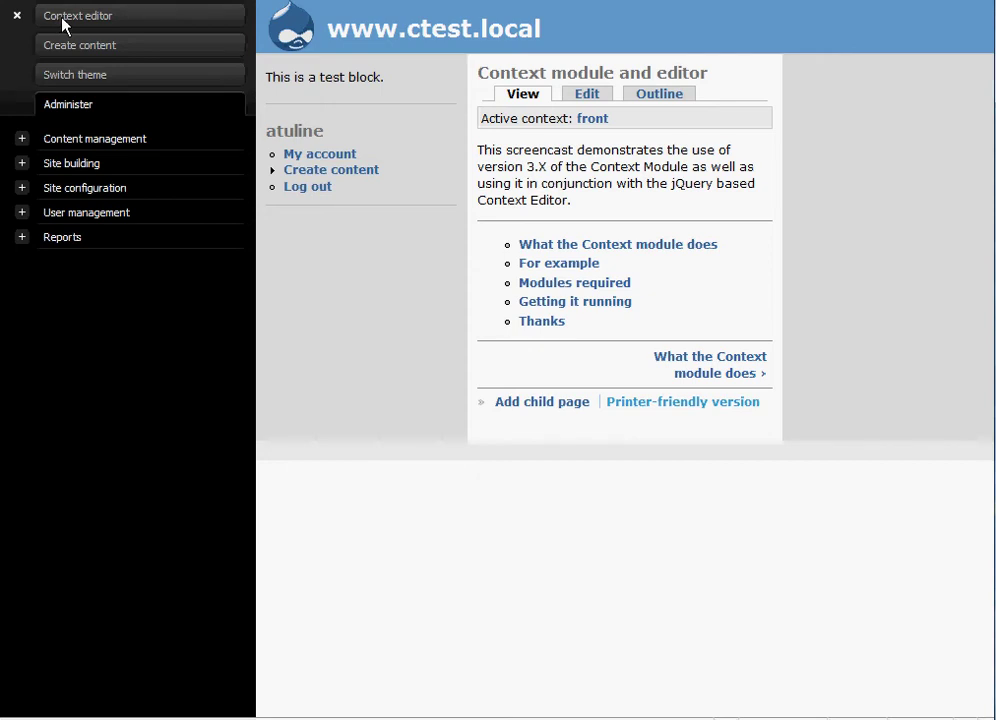
In the Context editor for the front page, drag the test block from the left sidebar to the right sidebar.
click(62, 17)
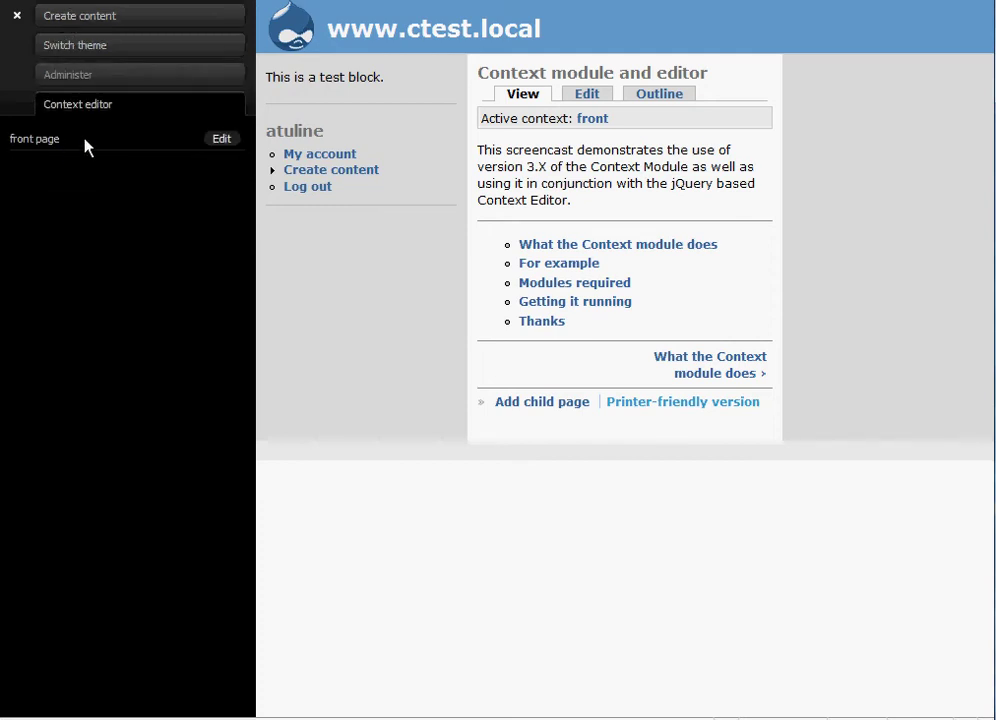
click(221, 139)
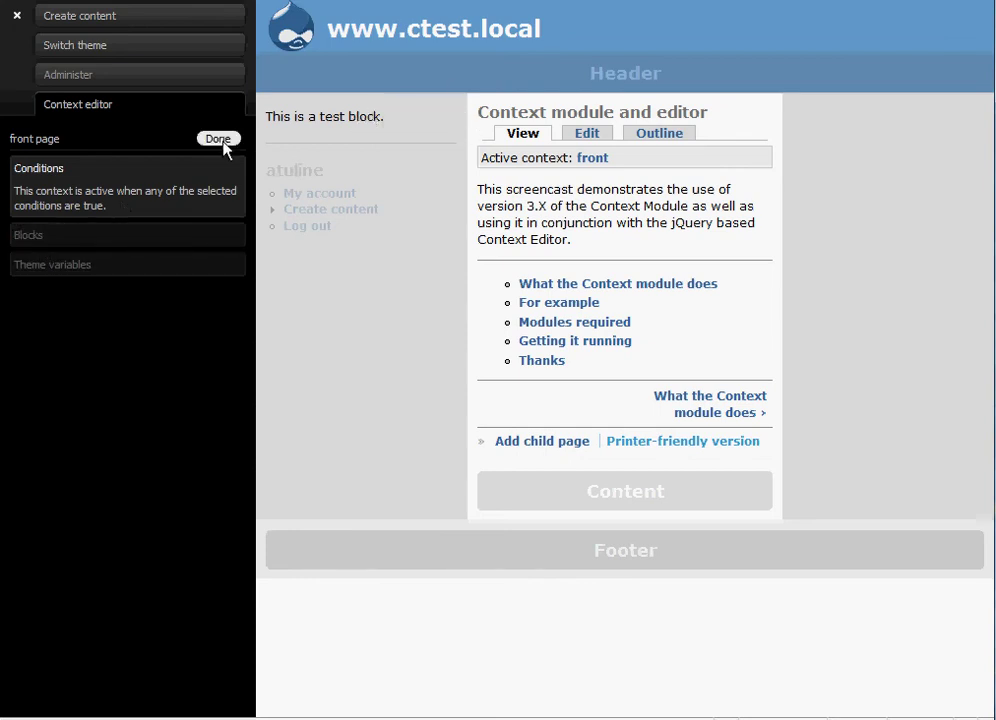
mouse_move(356, 136)
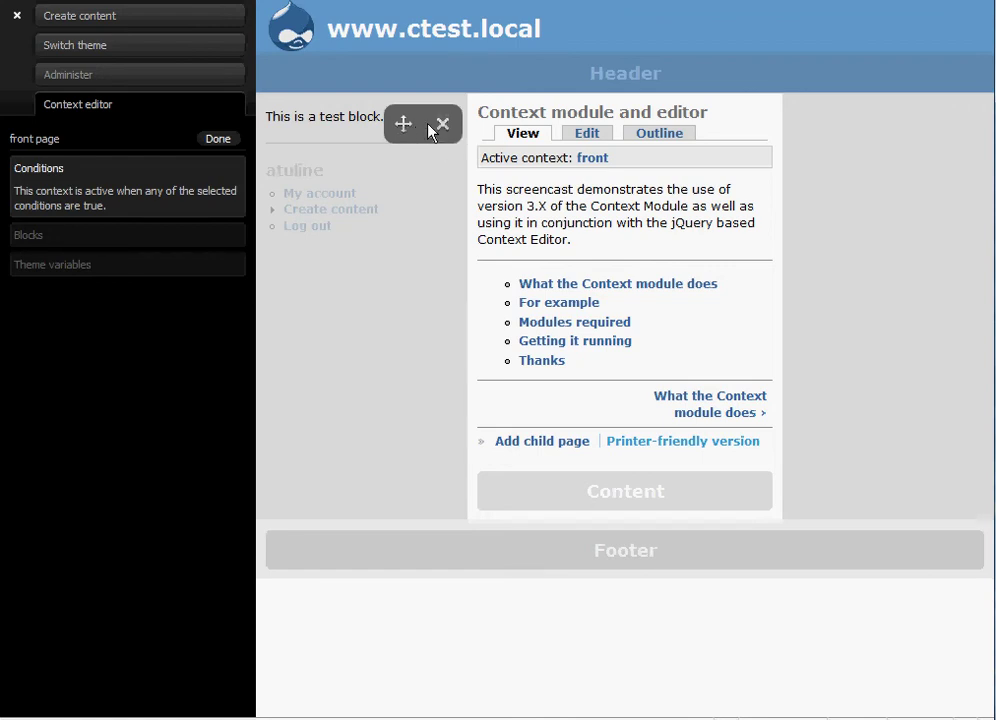
drag(398, 128, 924, 127)
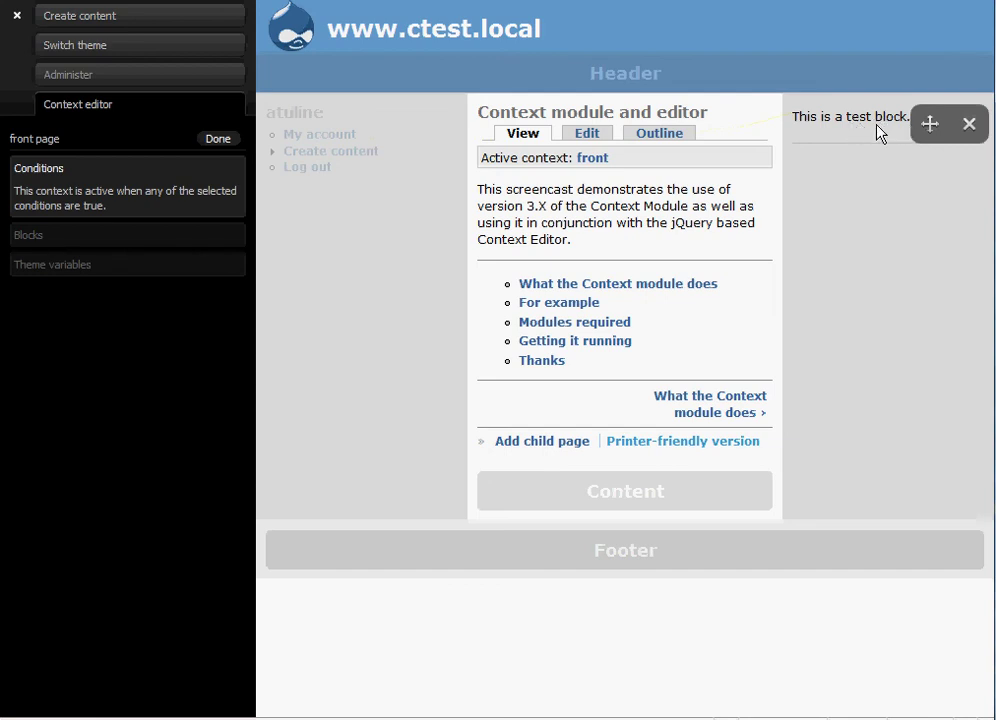
click(215, 140)
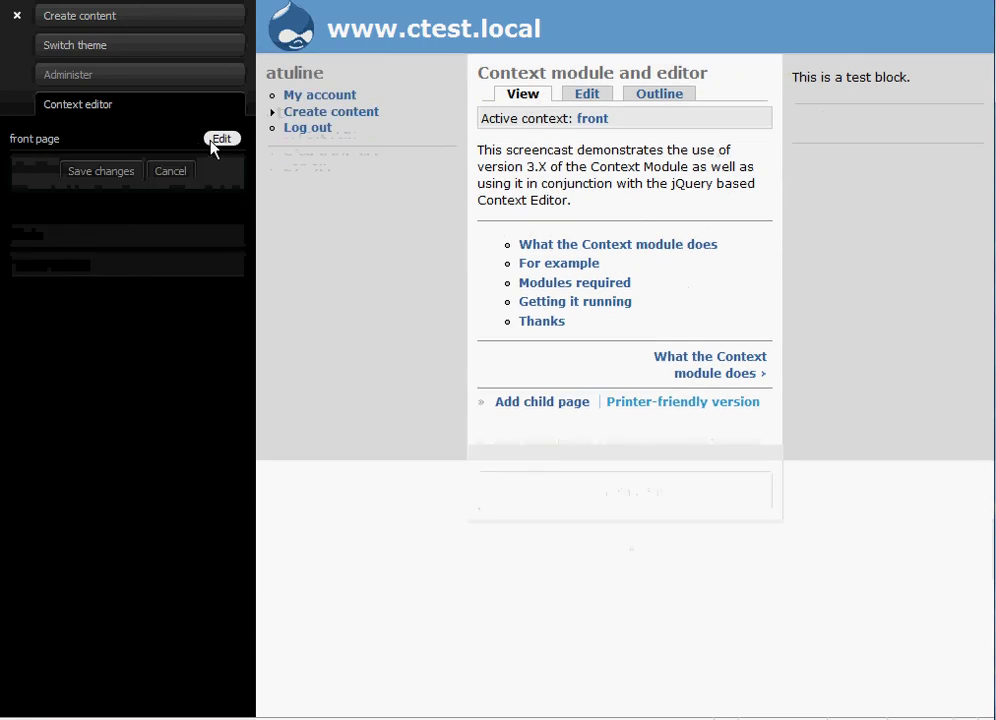
Save the front page context, then go to Administer > Site building from the admin menu.
click(100, 171)
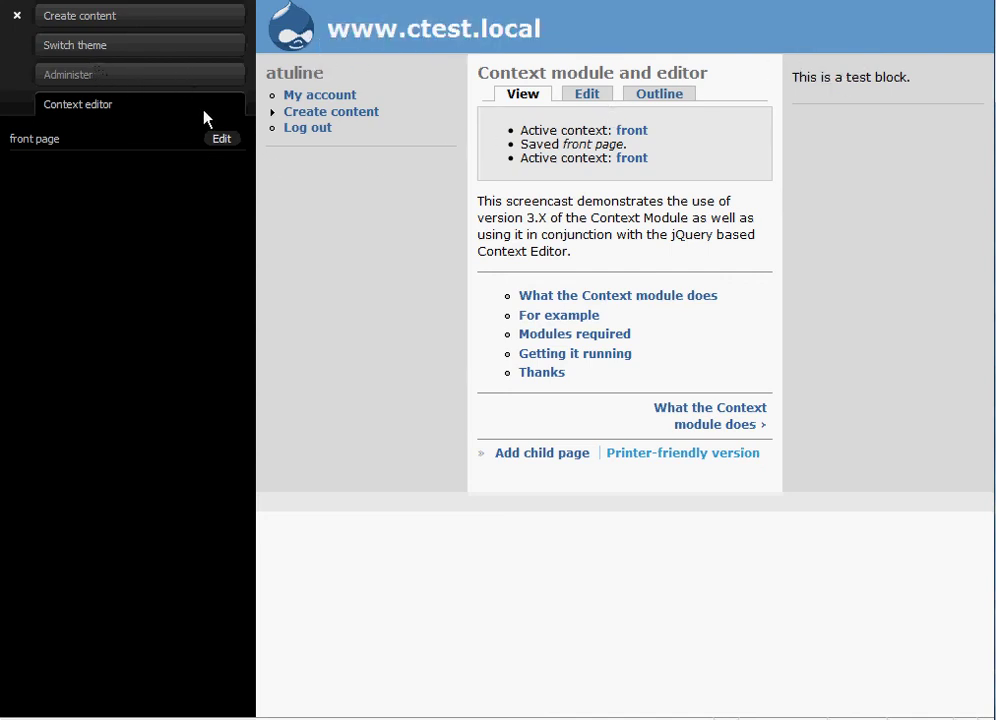
click(16, 17)
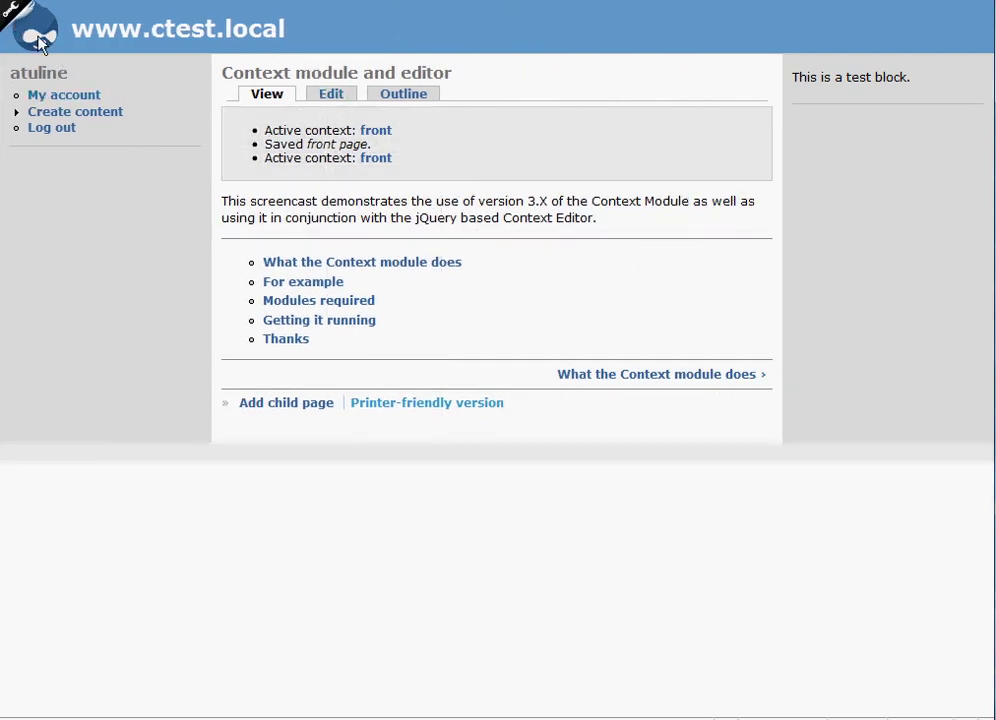
click(14, 14)
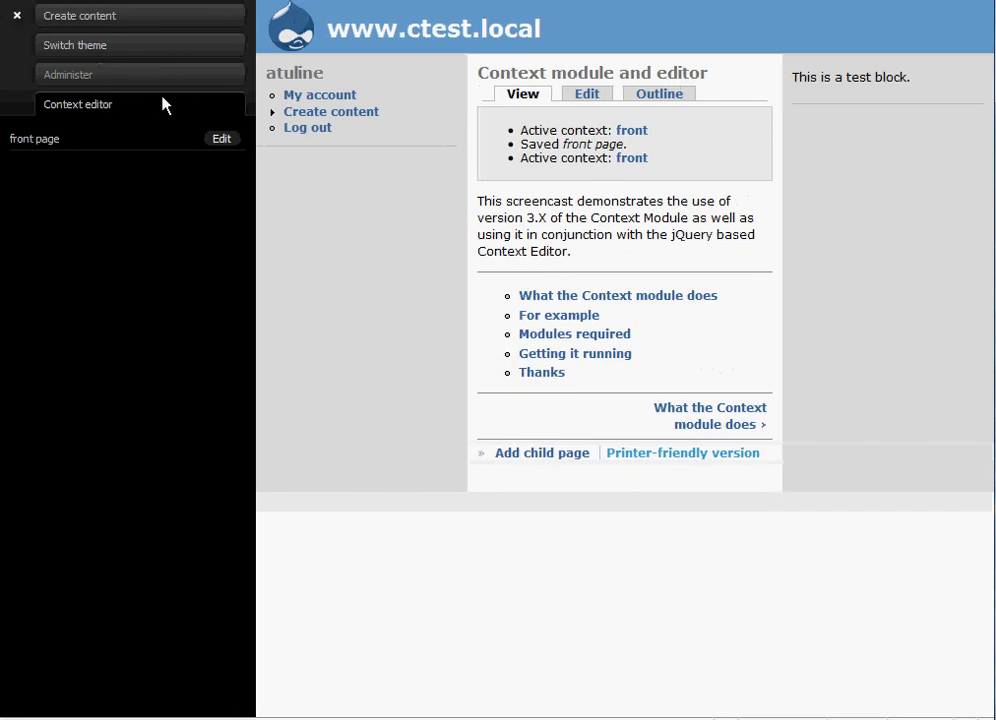
click(73, 75)
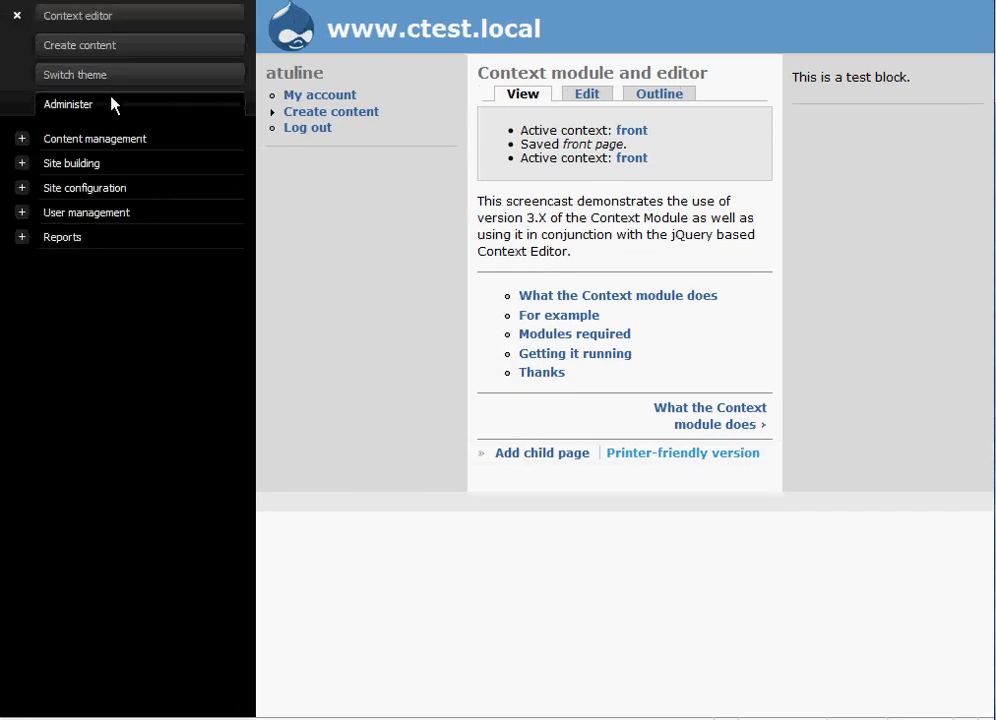
click(72, 163)
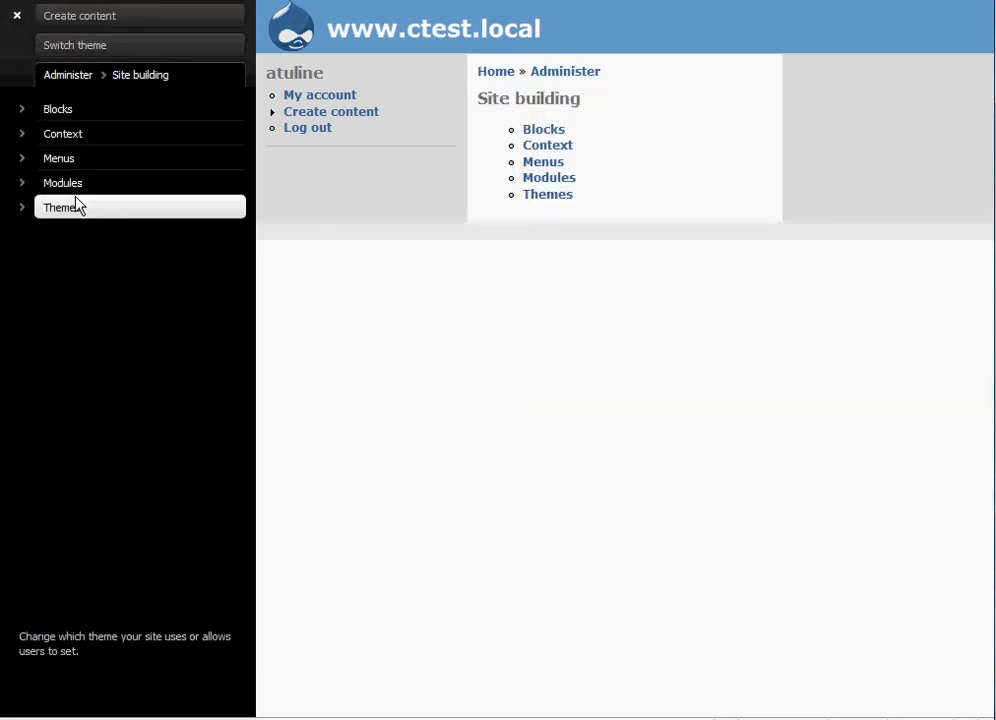
Edit the front context and view its Blocks reaction, showing Test block under the right sidebar.
click(61, 138)
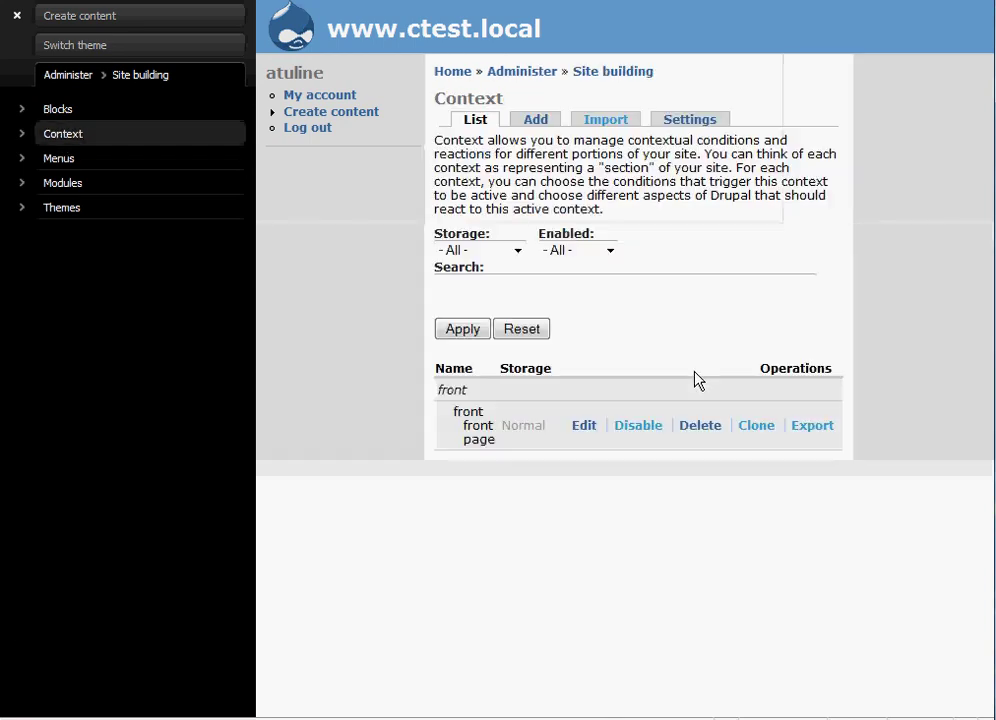
click(580, 427)
scroll(560, 416, down, 3)
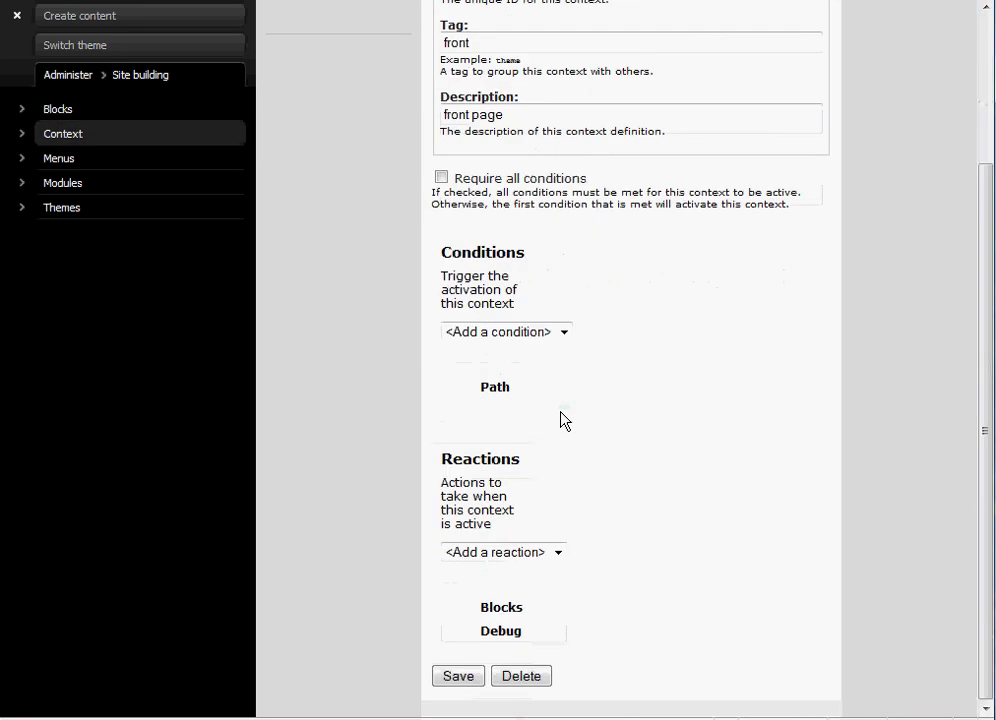
click(500, 610)
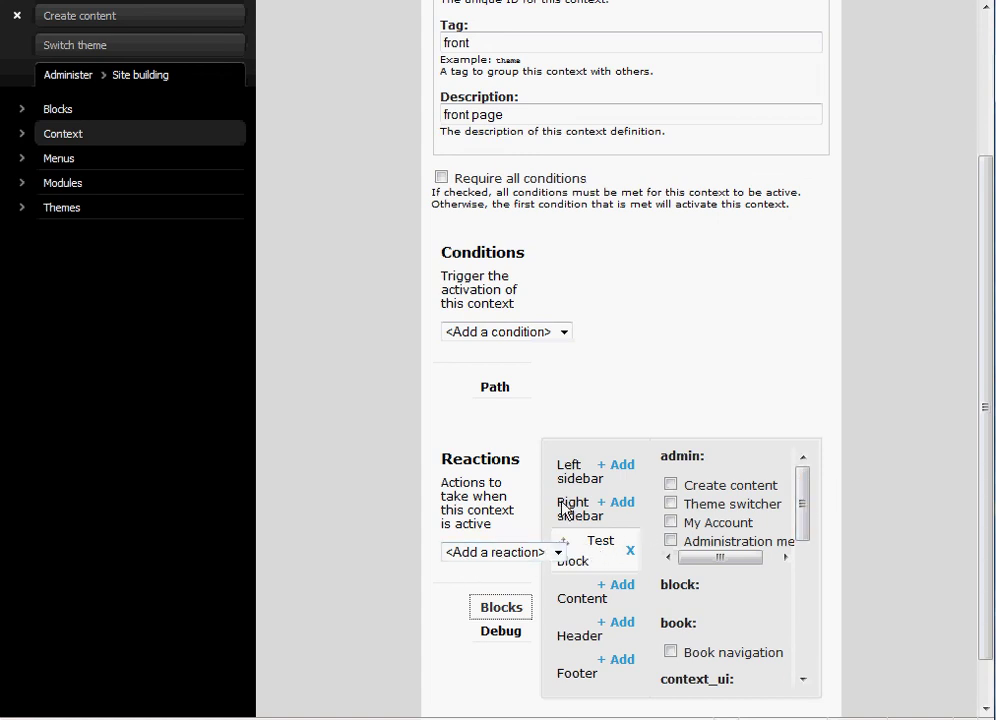
scroll(630, 342, up, 3)
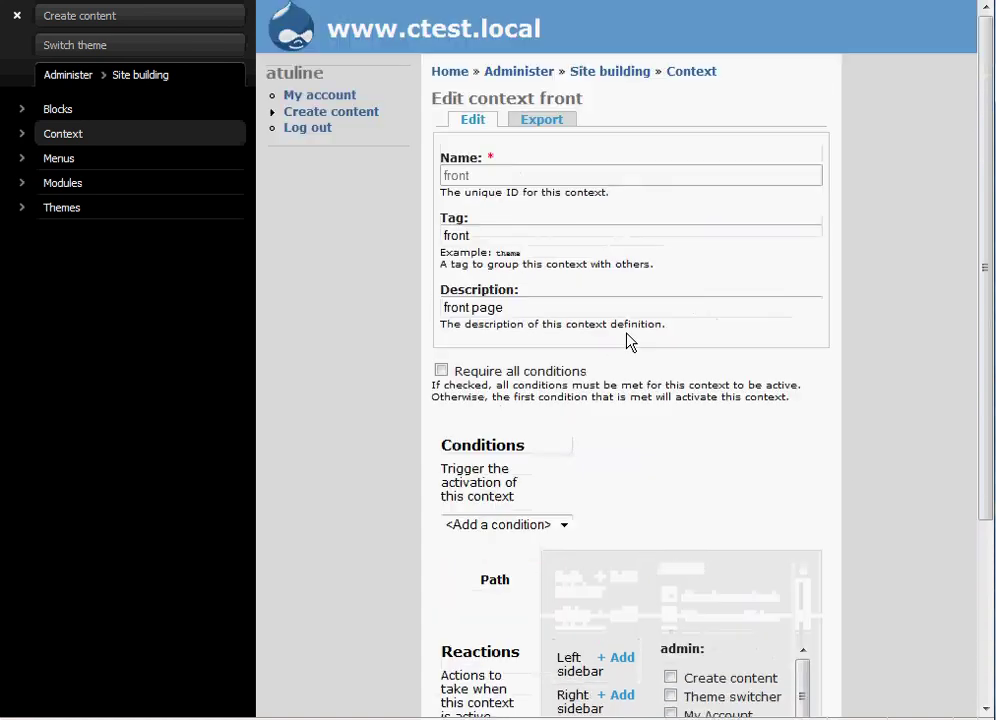
From the Home page, follow the book links Getting it running, then Thanks.
click(443, 76)
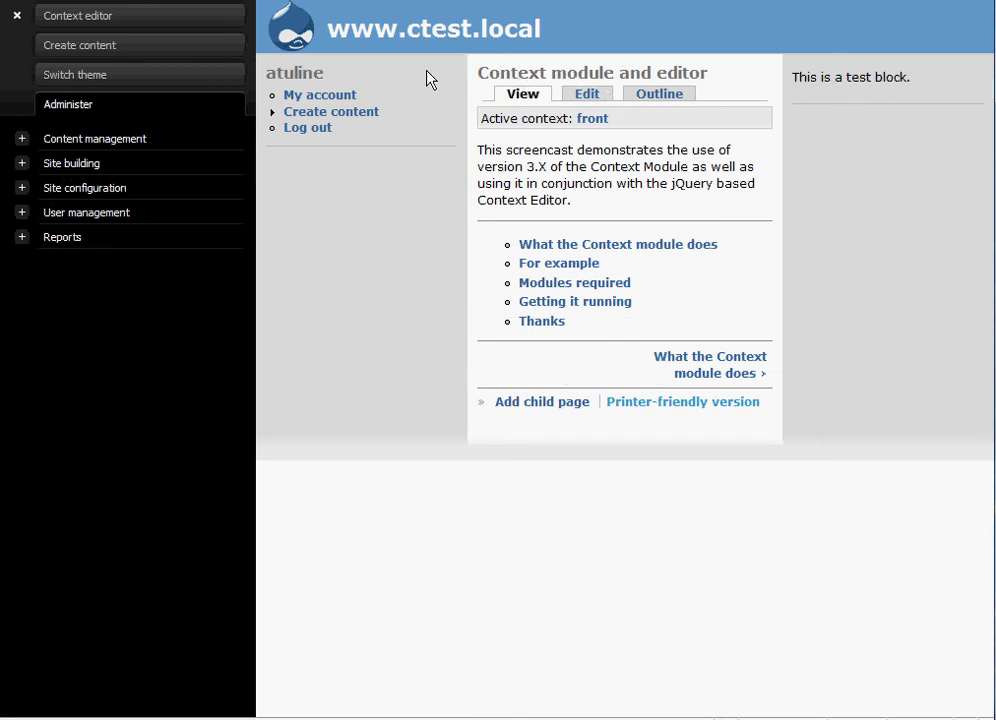
click(575, 302)
click(545, 324)
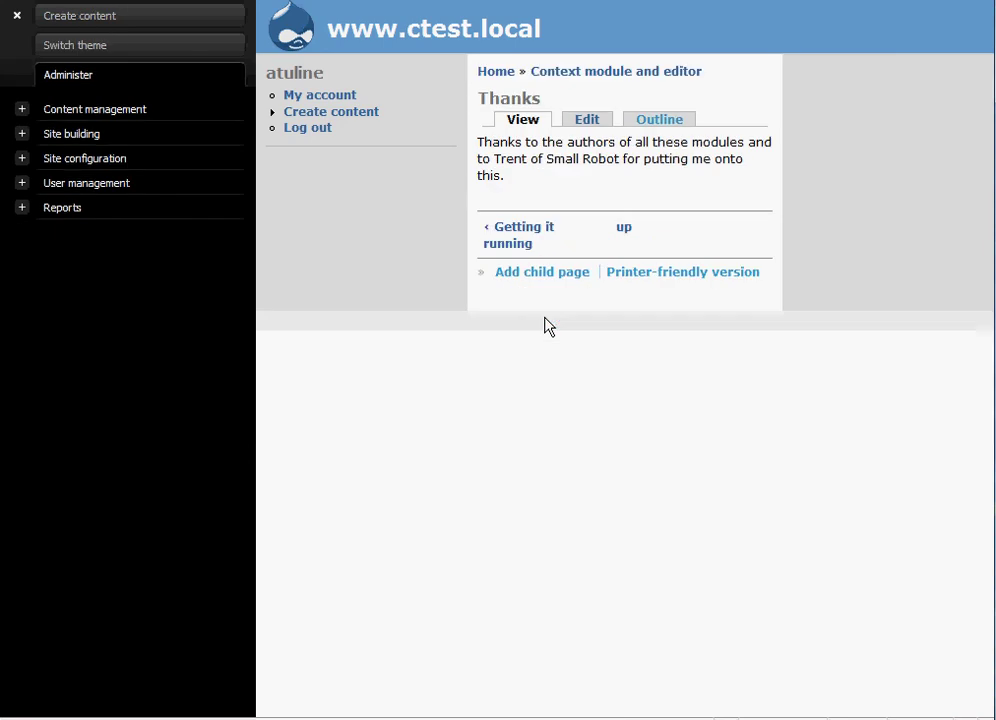